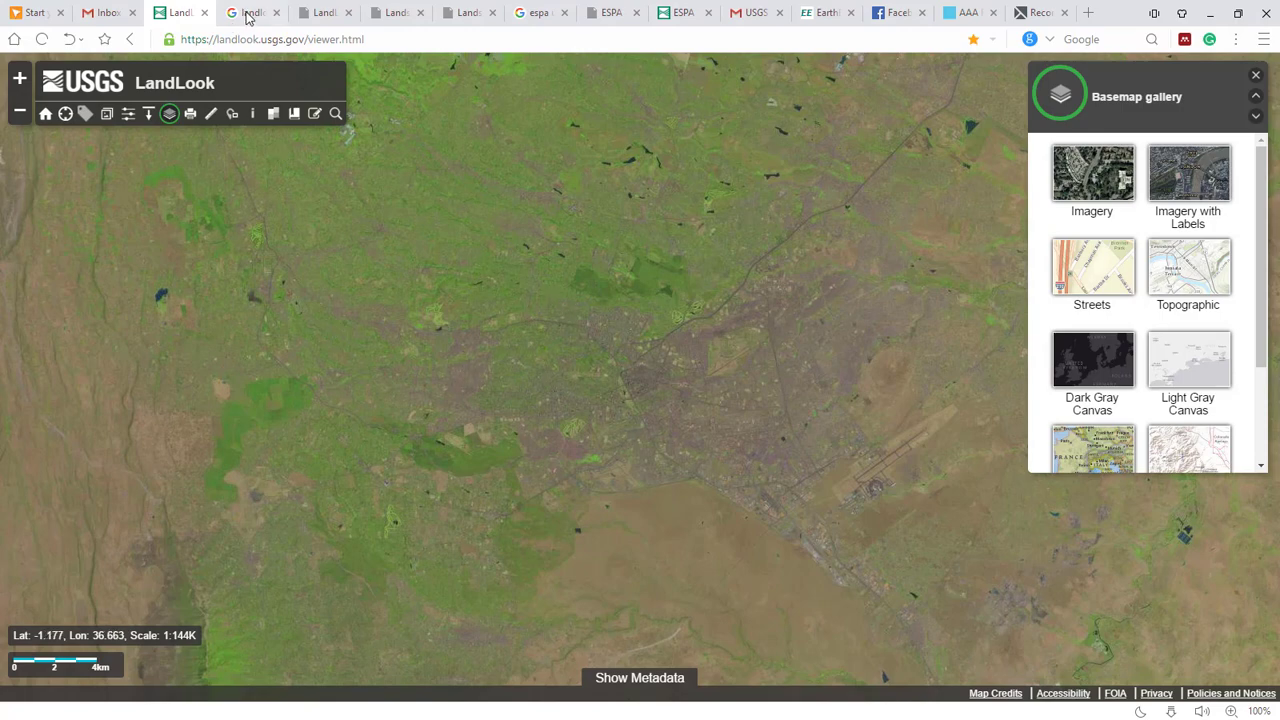
Search Google for "landlook viewer" and open the LandLook Viewer result at landlook.usgs.gov
left_click(245, 13)
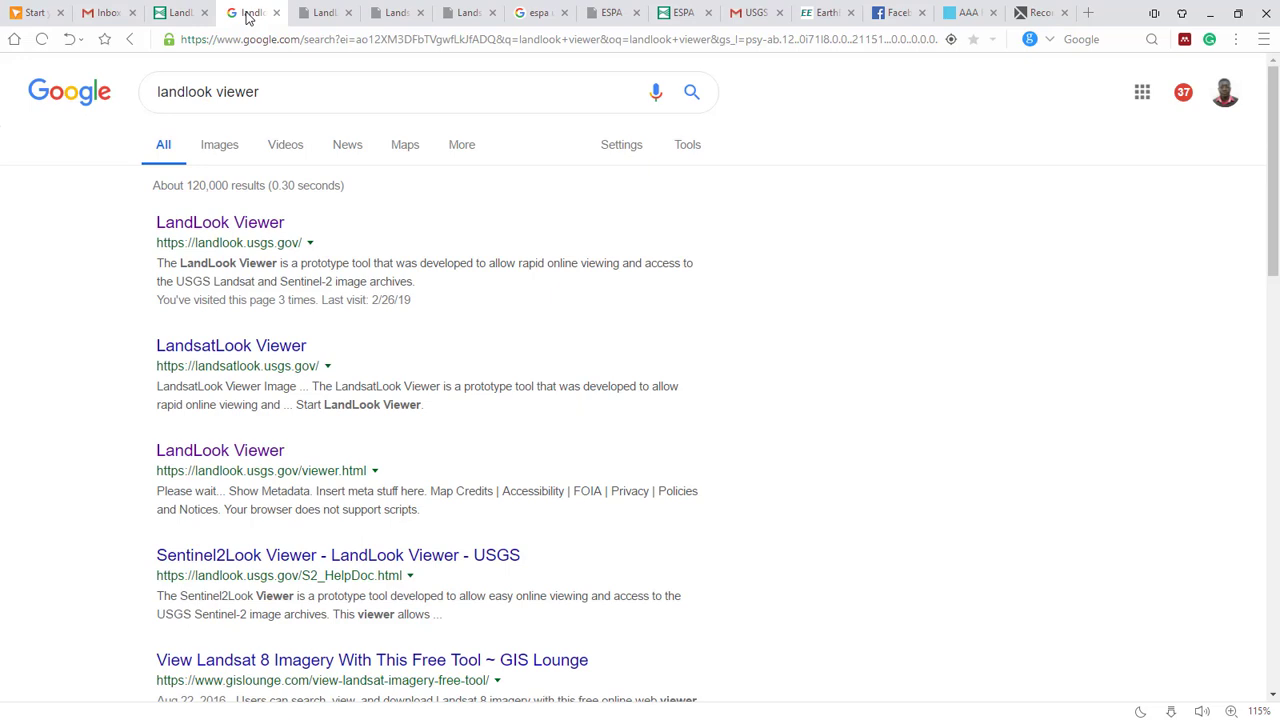
left_click(255, 92)
left_click_drag(257, 92, 158, 89)
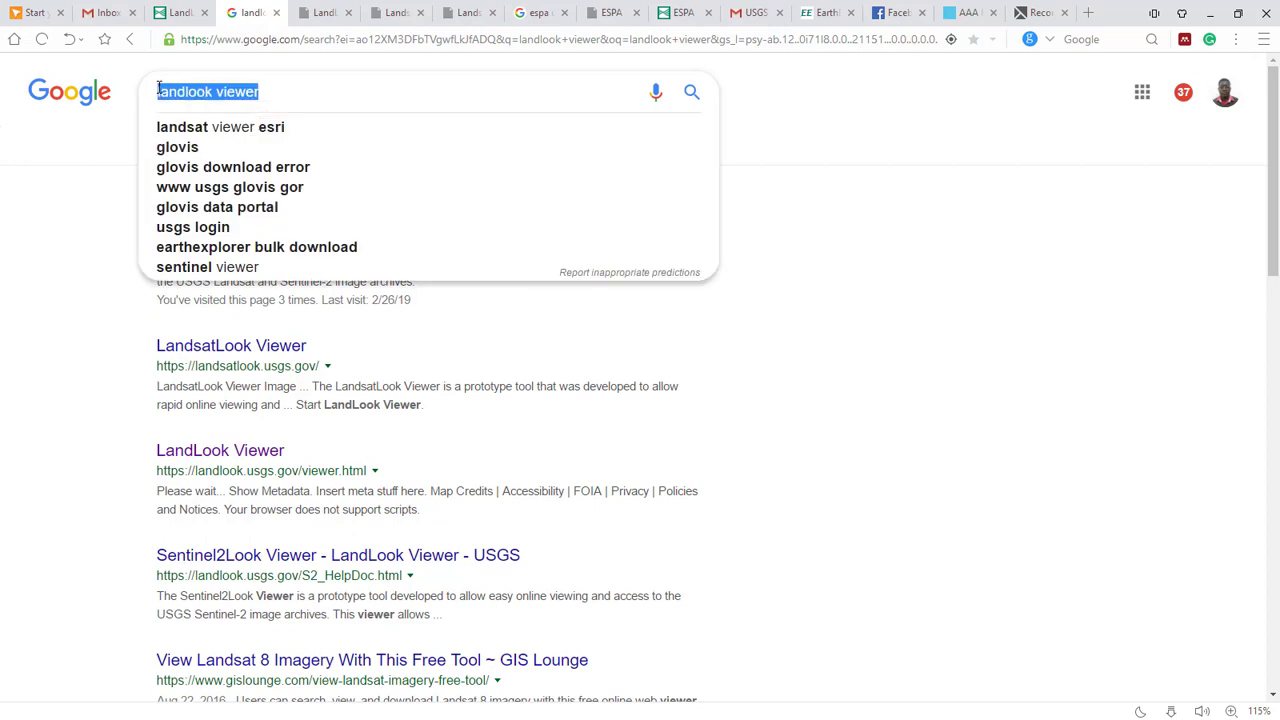
left_click(382, 101)
left_click(691, 92)
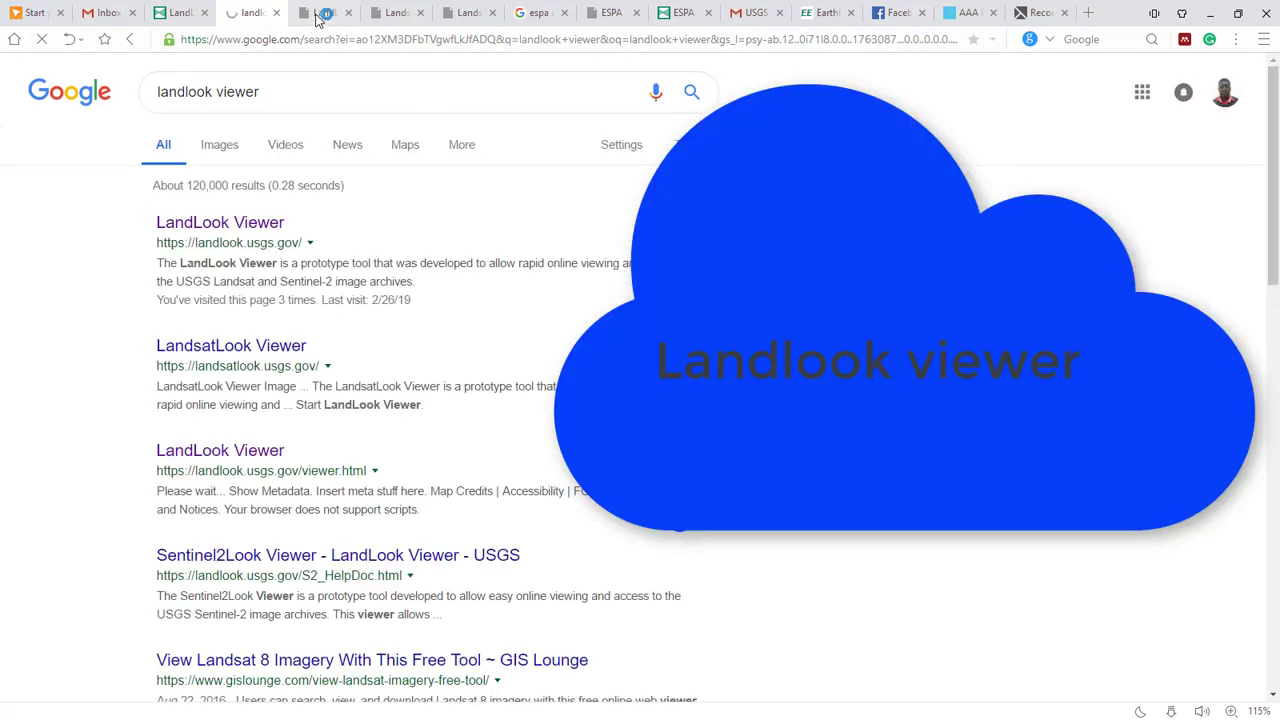
left_click(222, 229)
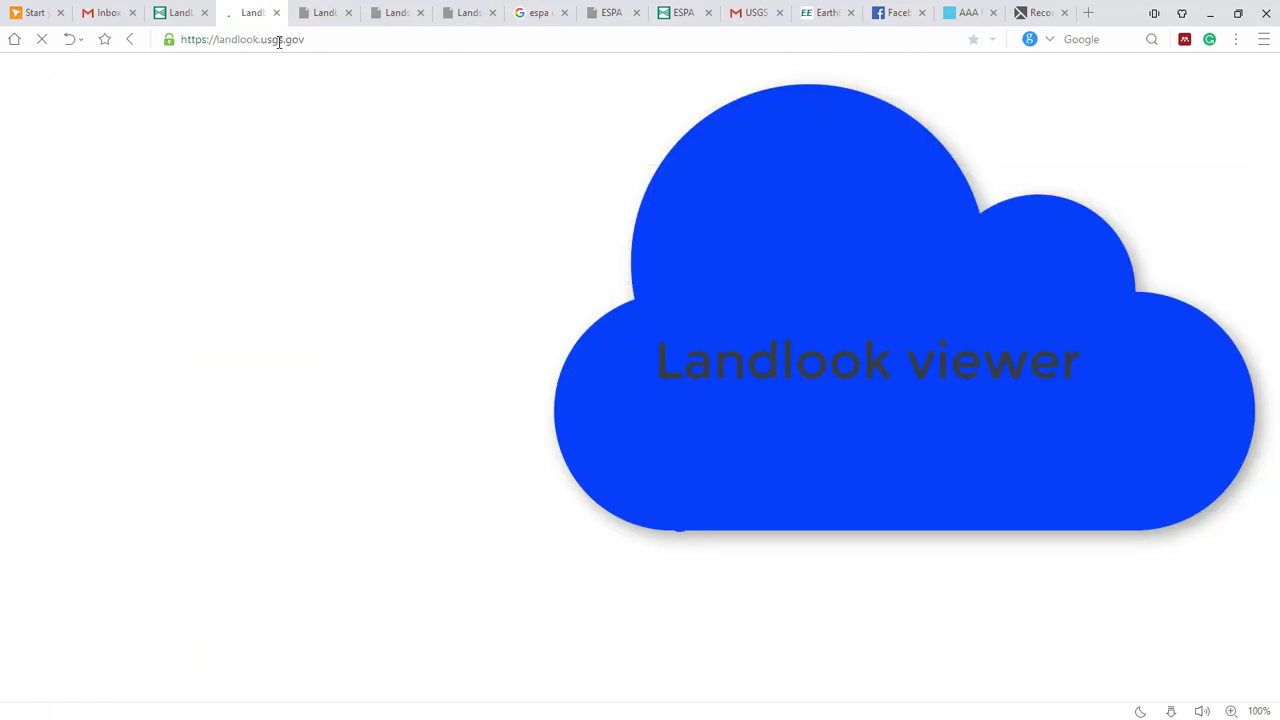
Start the LandLook Viewer from its welcome page and switch to the open LandsatLook viewer
left_click(320, 14)
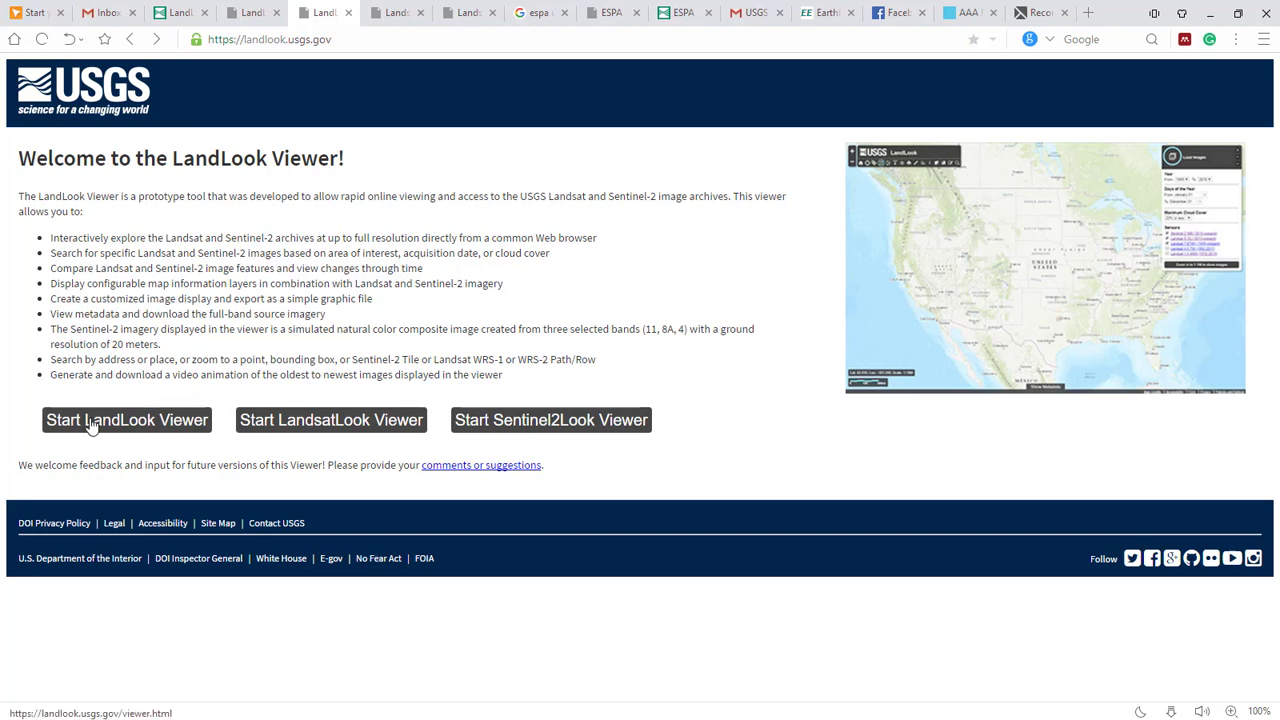
left_click(90, 423)
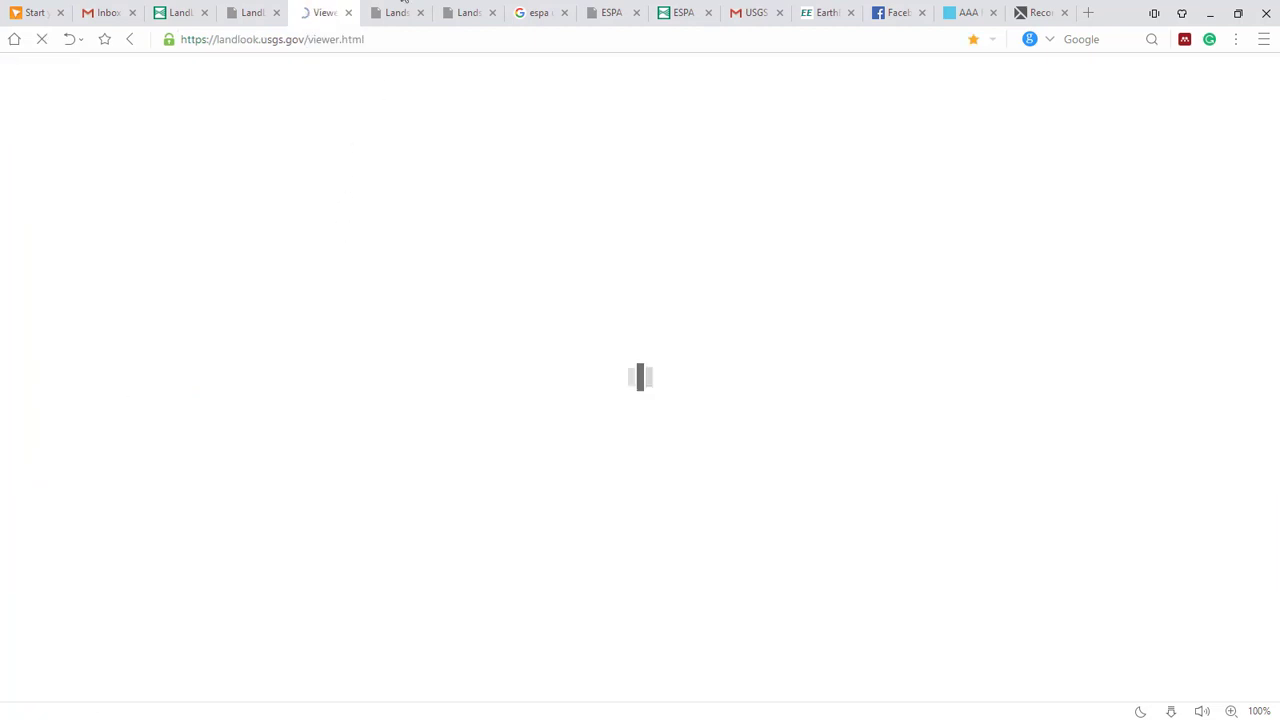
left_click(393, 15)
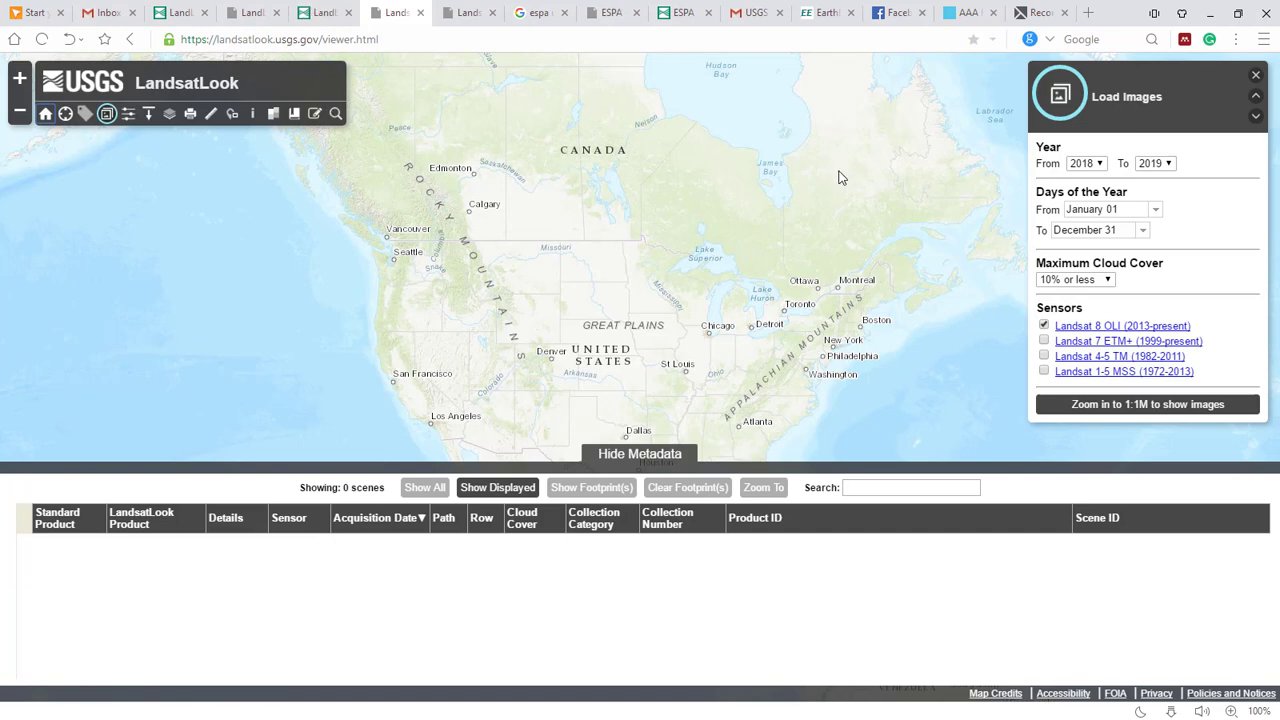
Set the image filter's start year to 2019 and try to choose an earlier month for the end day
left_click(1101, 165)
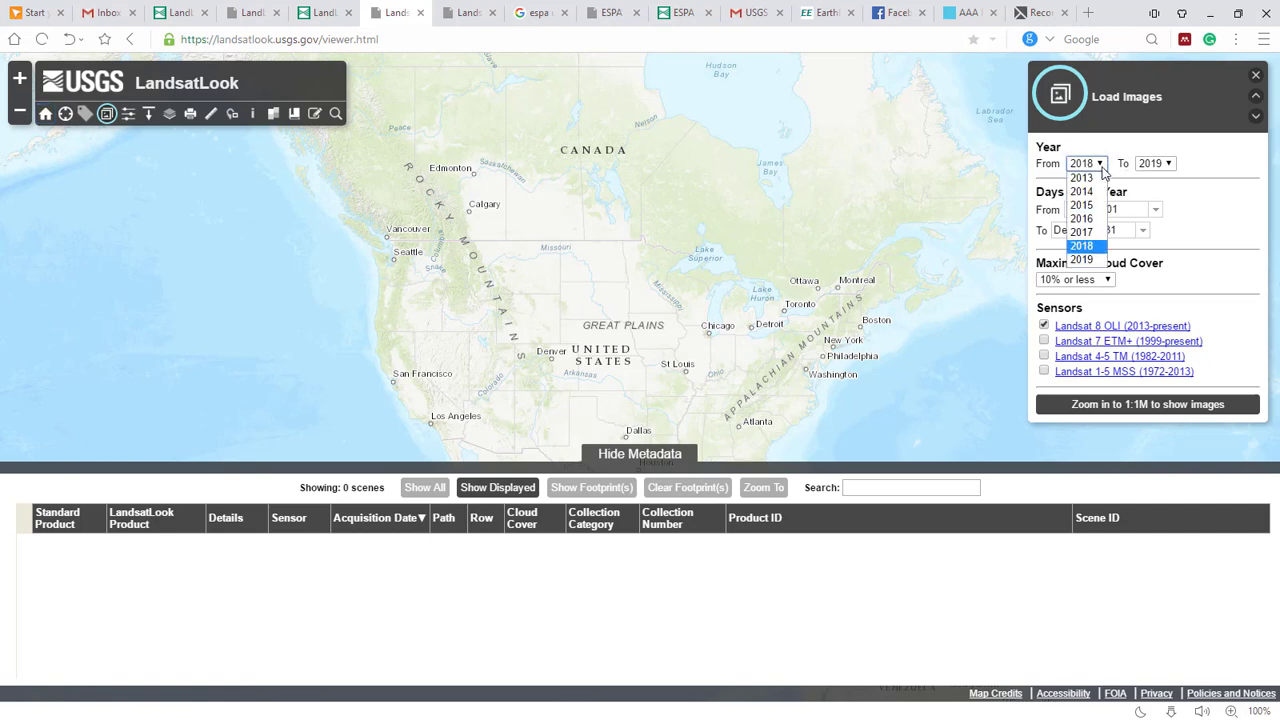
left_click(1083, 259)
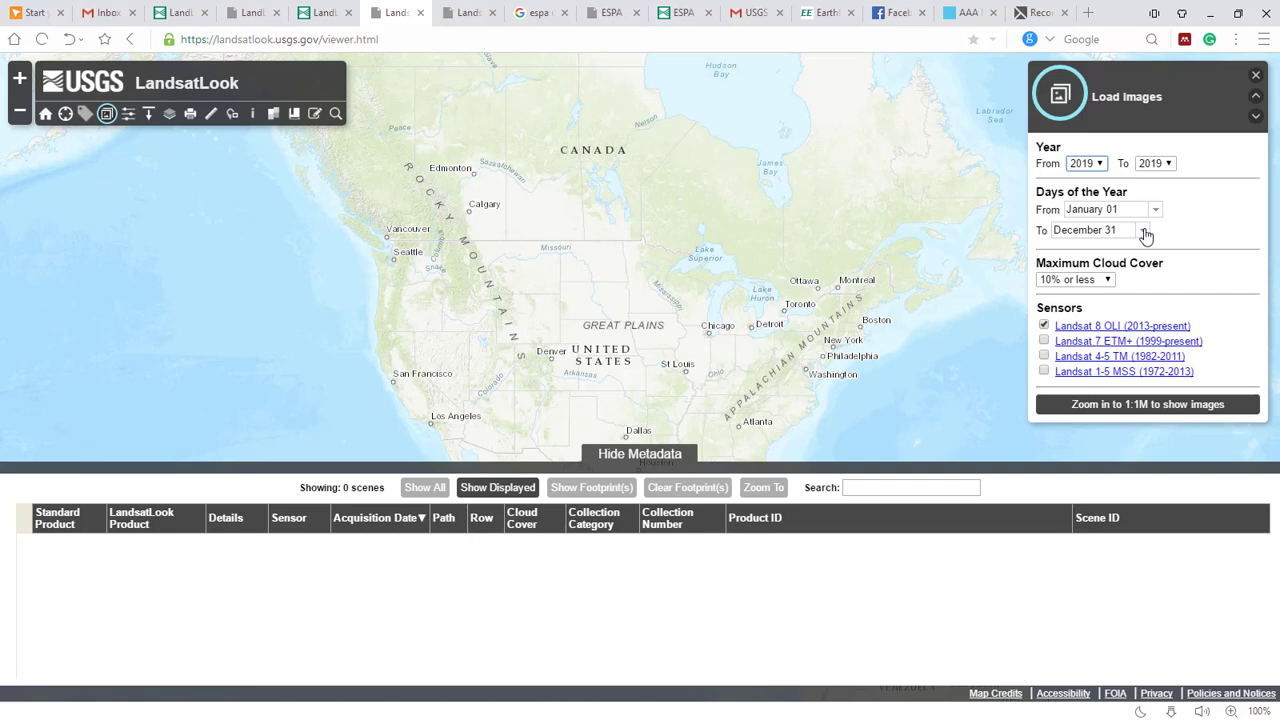
left_click(1145, 233)
left_click(1052, 251)
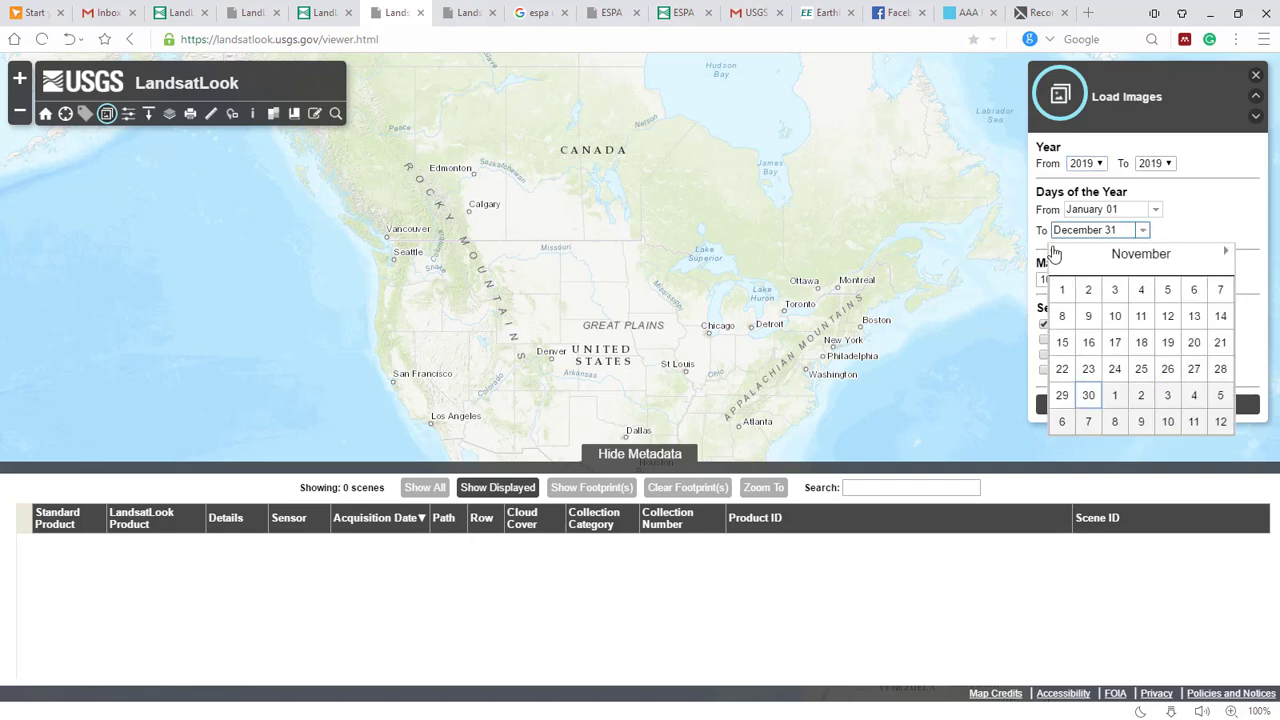
left_click(1052, 251)
left_click(1052, 251)
left_click(1052, 251)
left_click(1052, 251)
left_click(1052, 251)
left_click(1052, 251)
left_click(1052, 251)
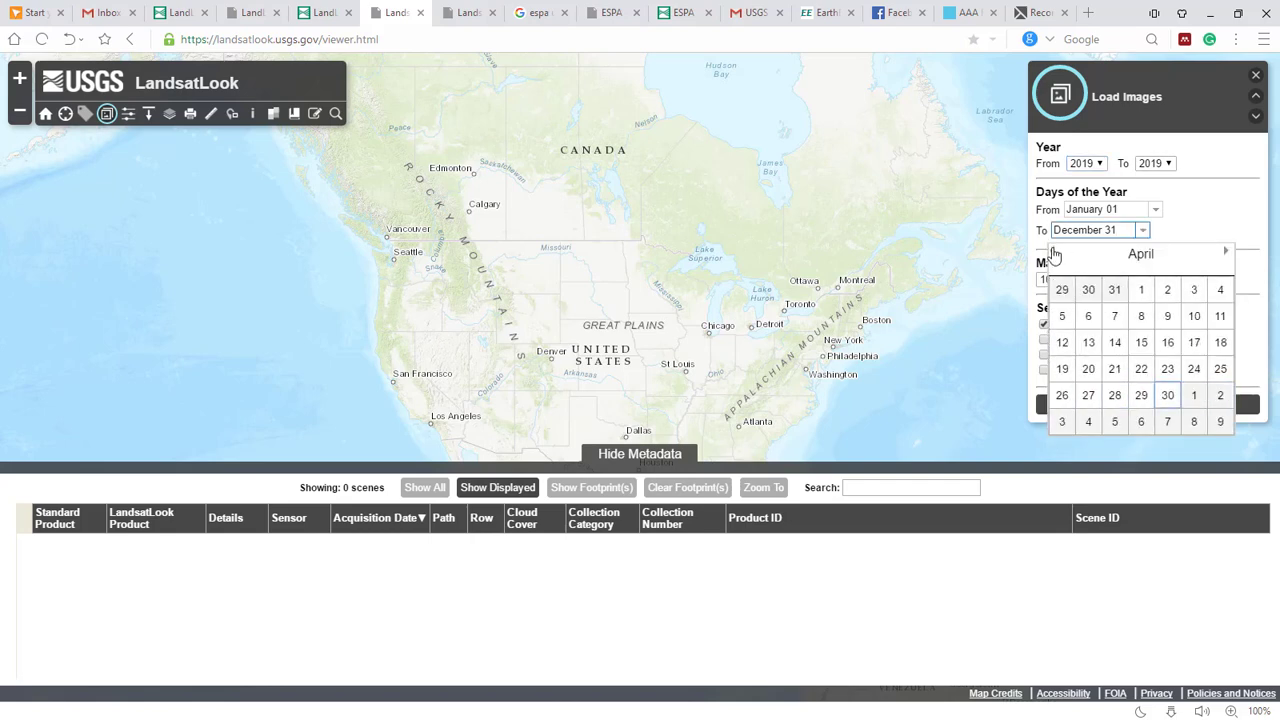
left_click(1052, 251)
left_click(1052, 251)
left_click(1131, 257)
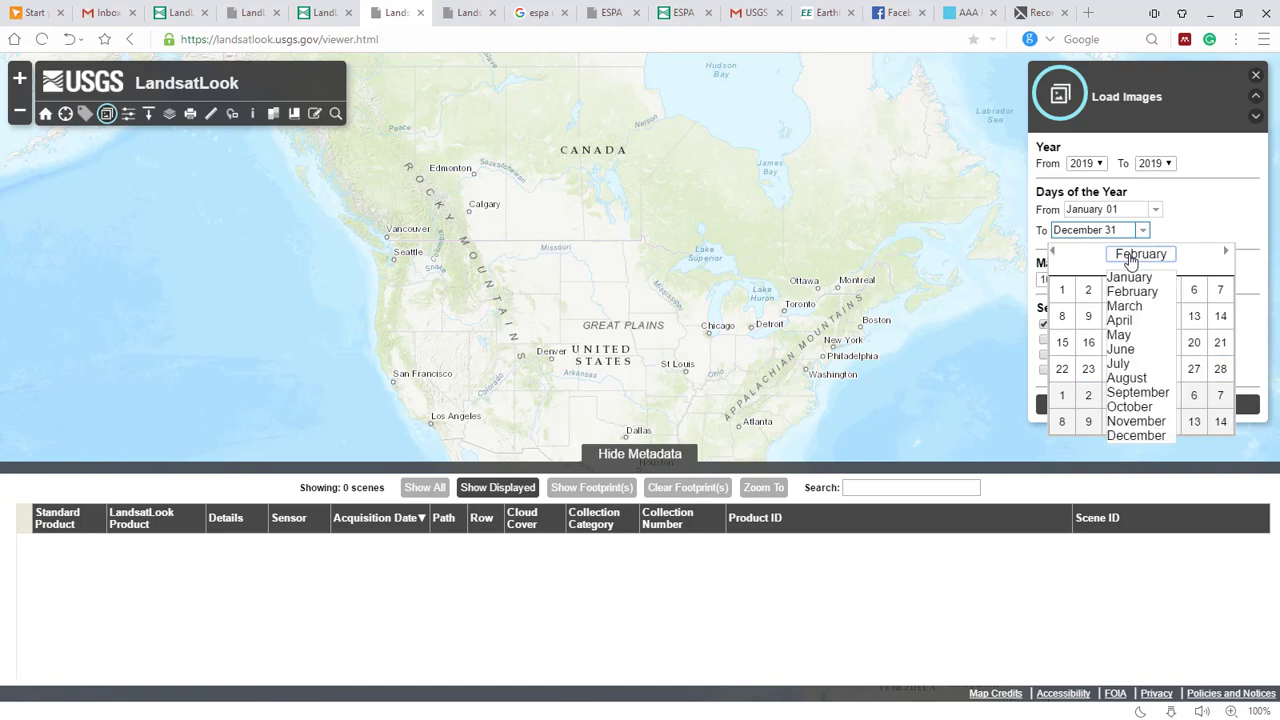
left_click(1133, 255)
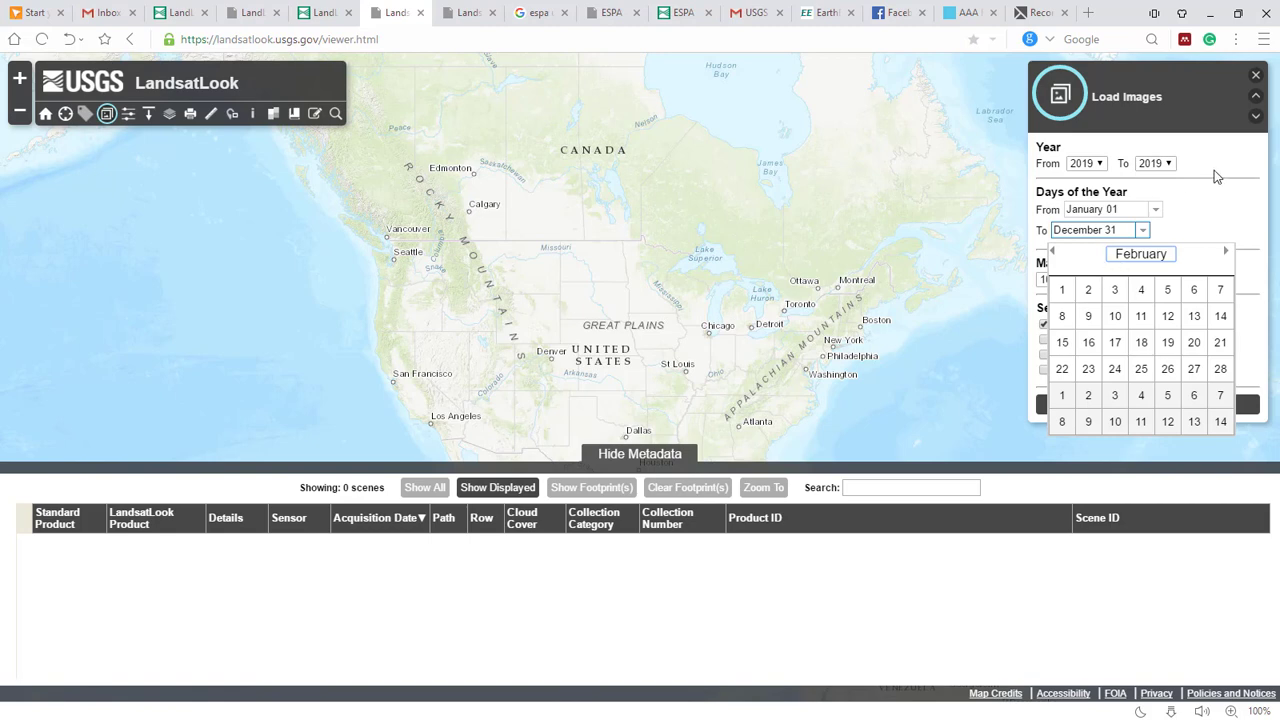
left_click(1213, 221)
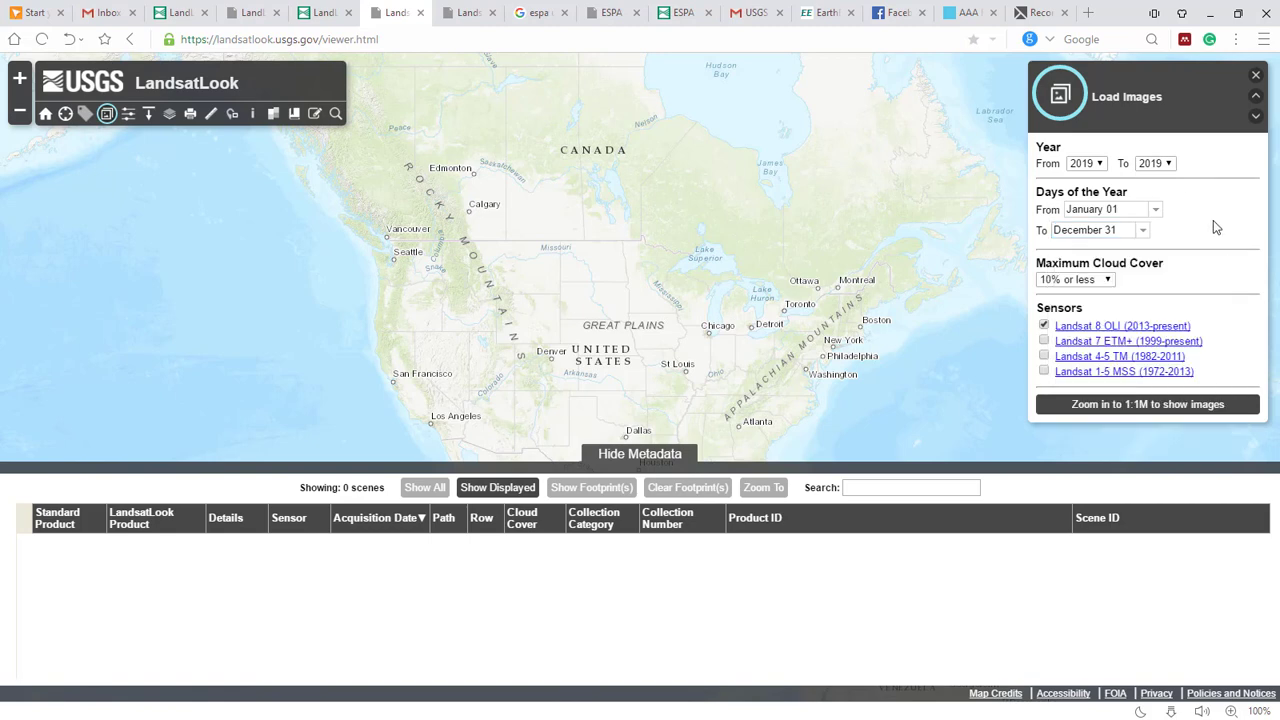
left_click(1135, 234)
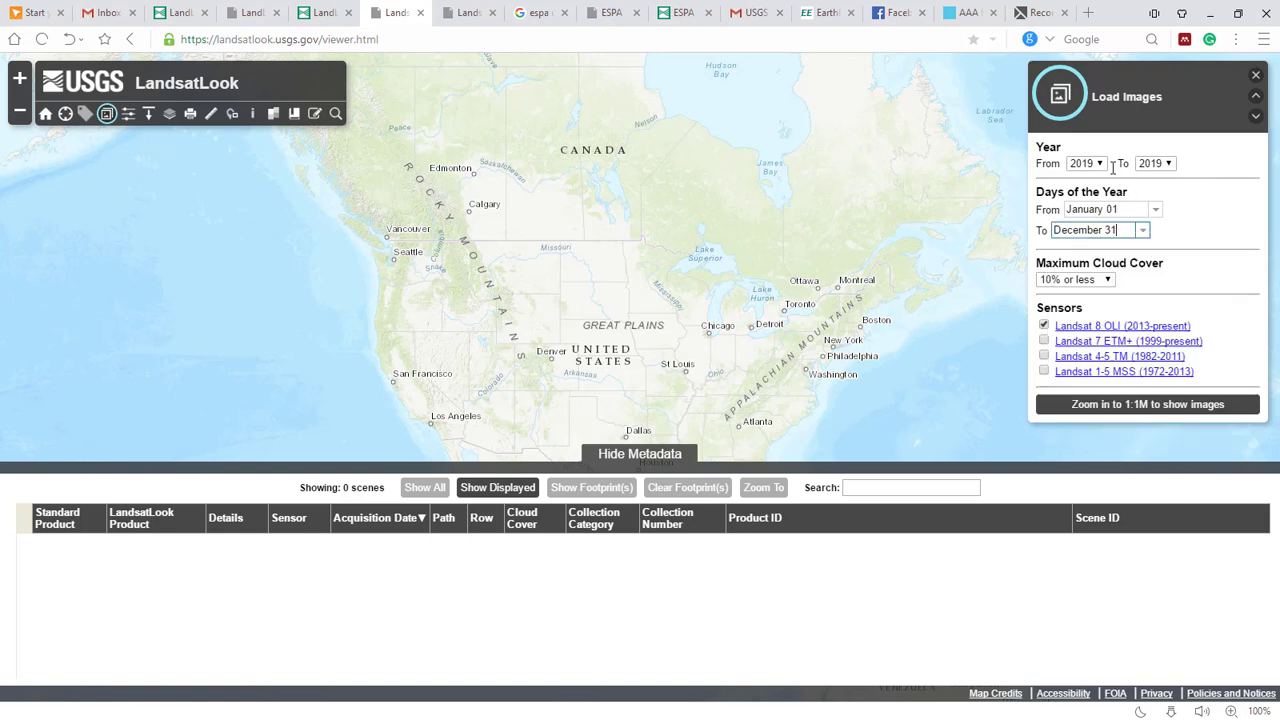
left_click(1143, 234)
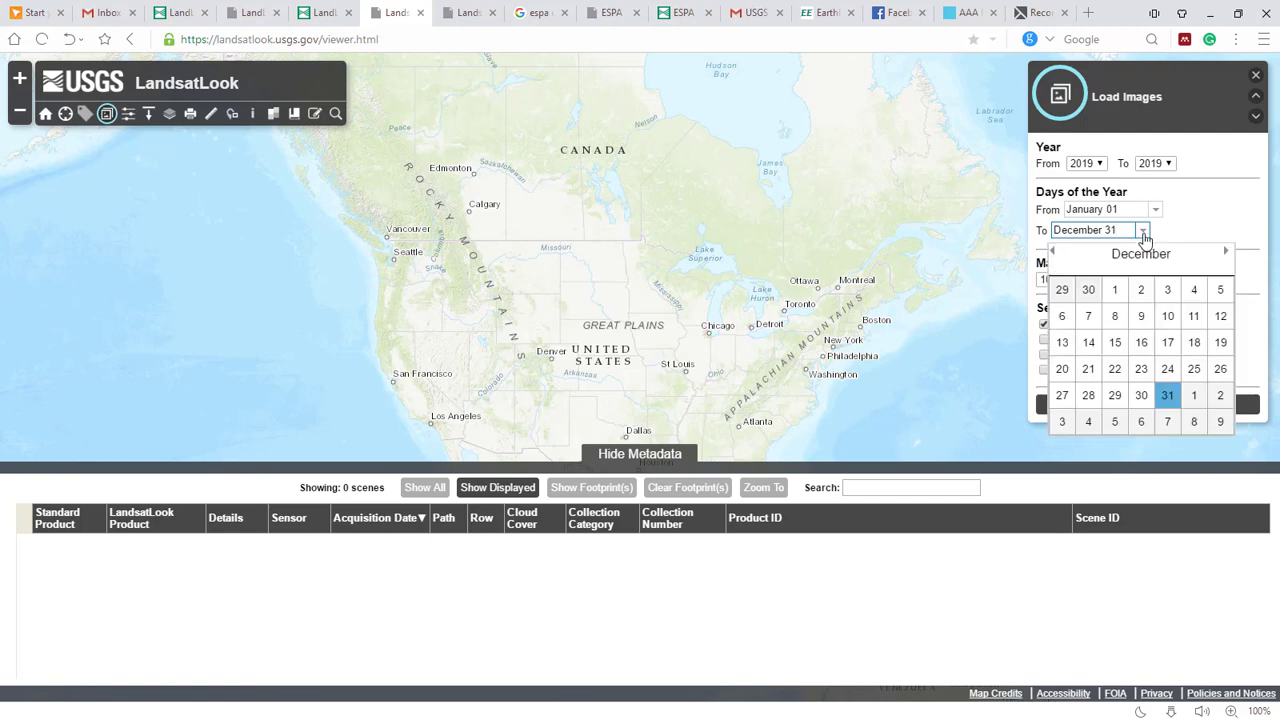
left_click(1117, 260)
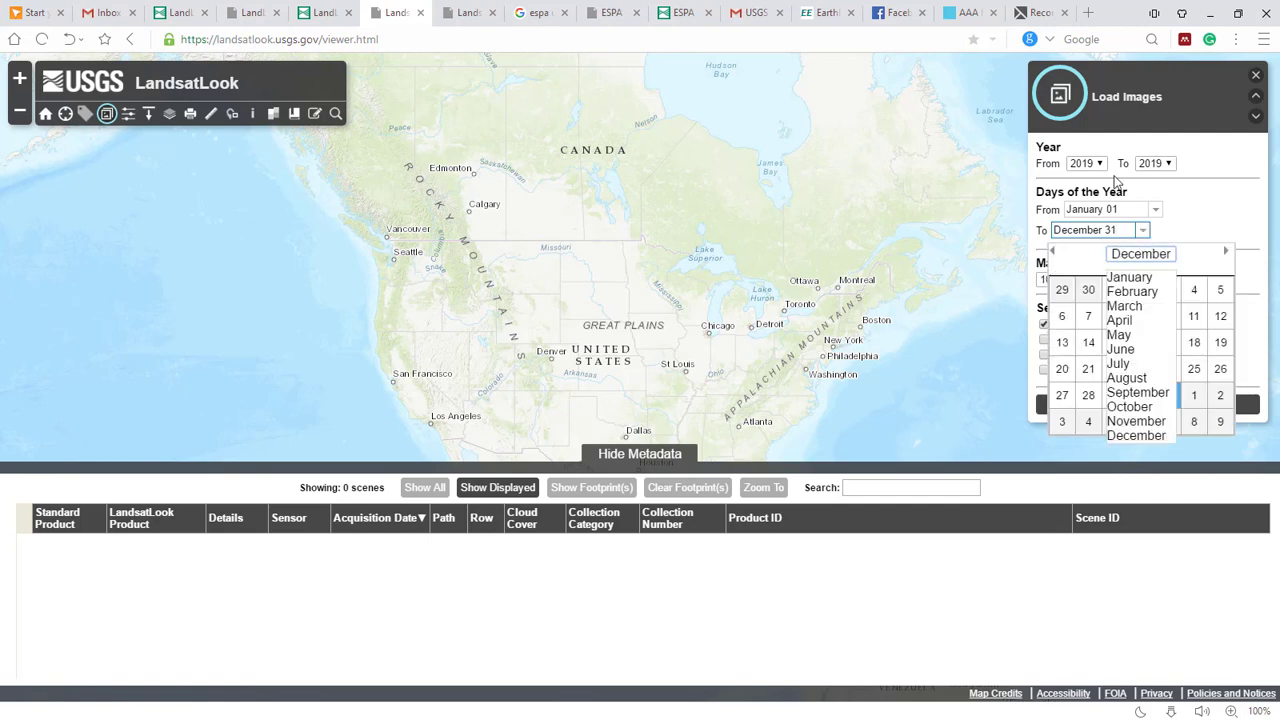
left_click(1174, 209)
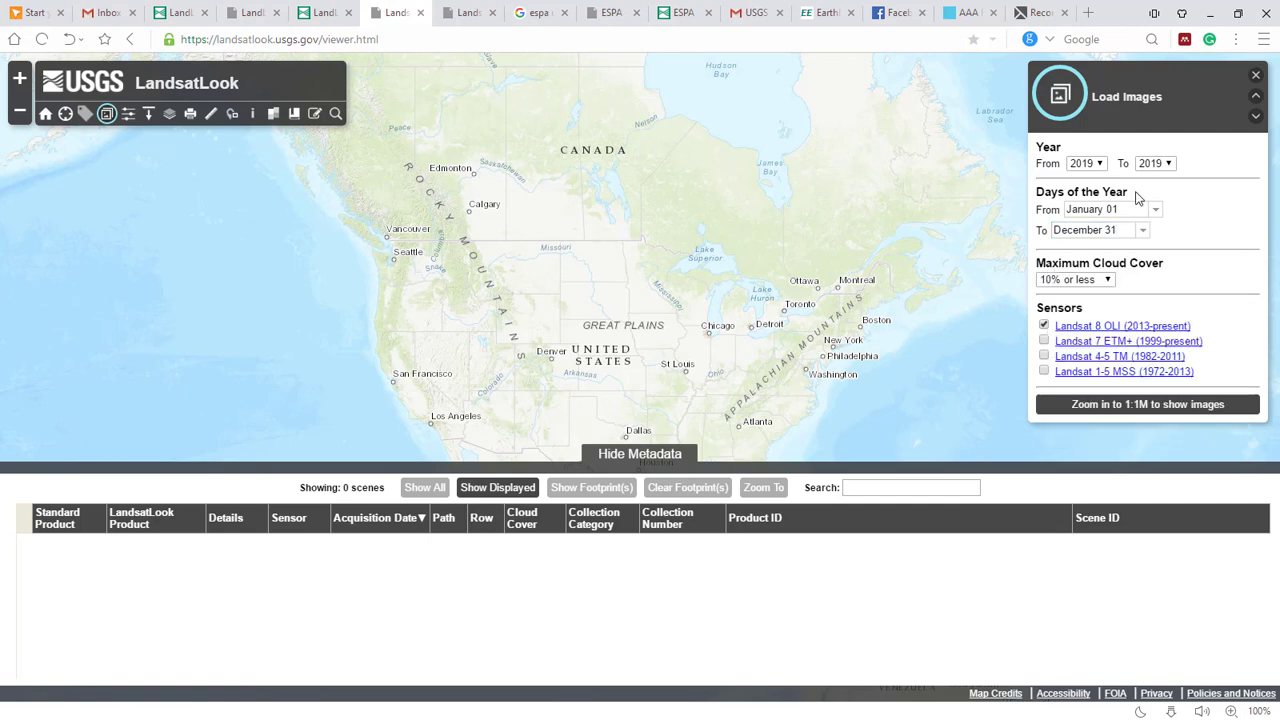
Set the start year of the image filter to 2018
left_click(1088, 163)
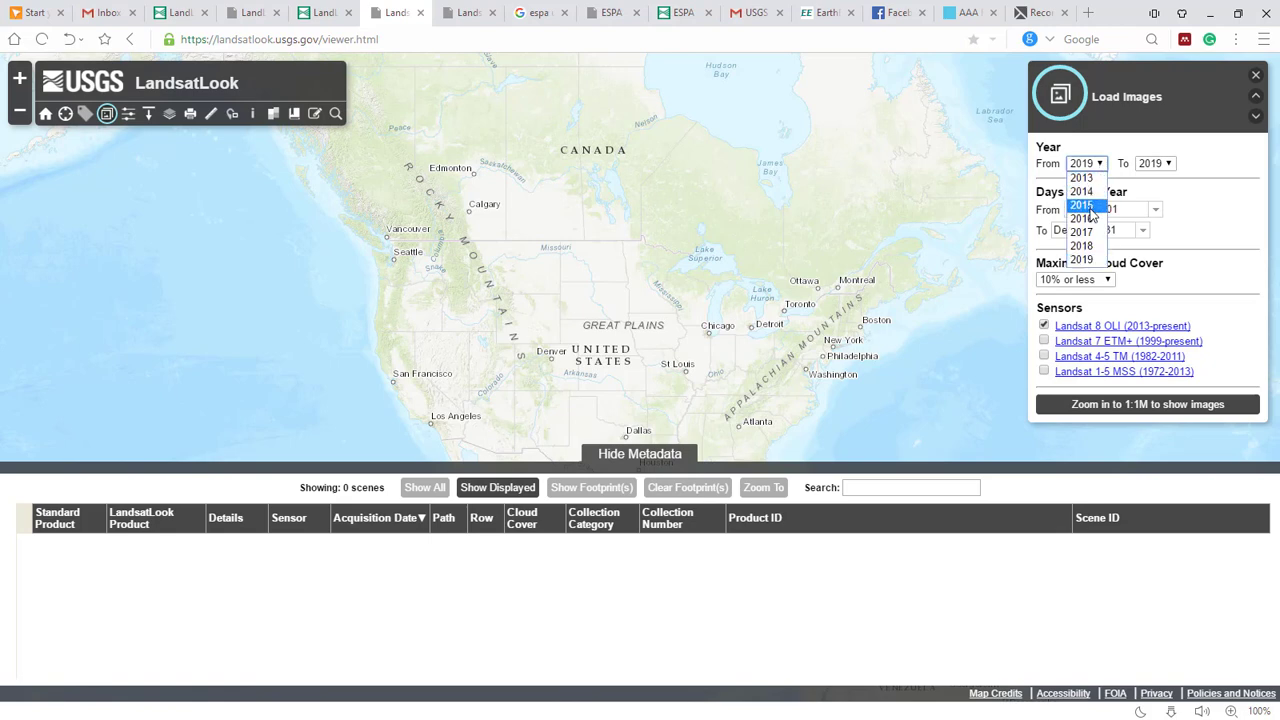
left_click(1084, 246)
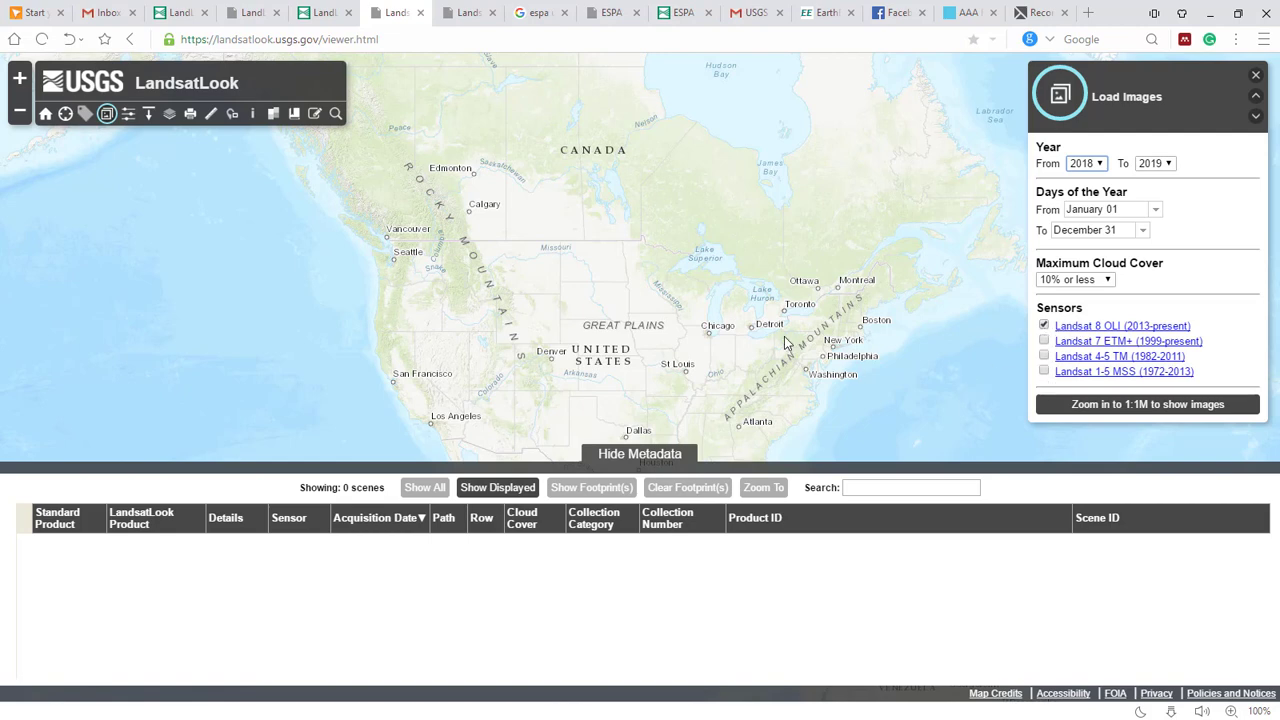
Search the map for "nai" and zoom to the suggested place Nairobi, KEN
left_click(338, 115)
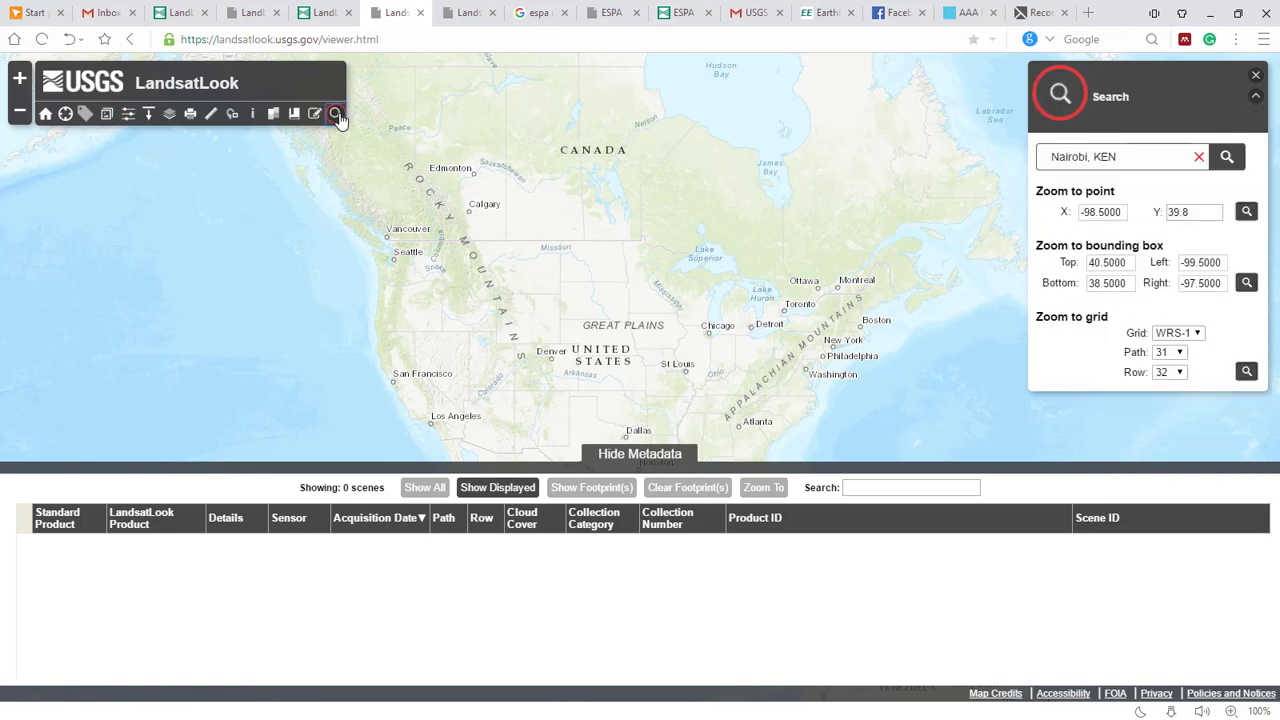
left_click(1122, 156)
key("BackSpace")
key("BackSpace")
key("BackSpace")
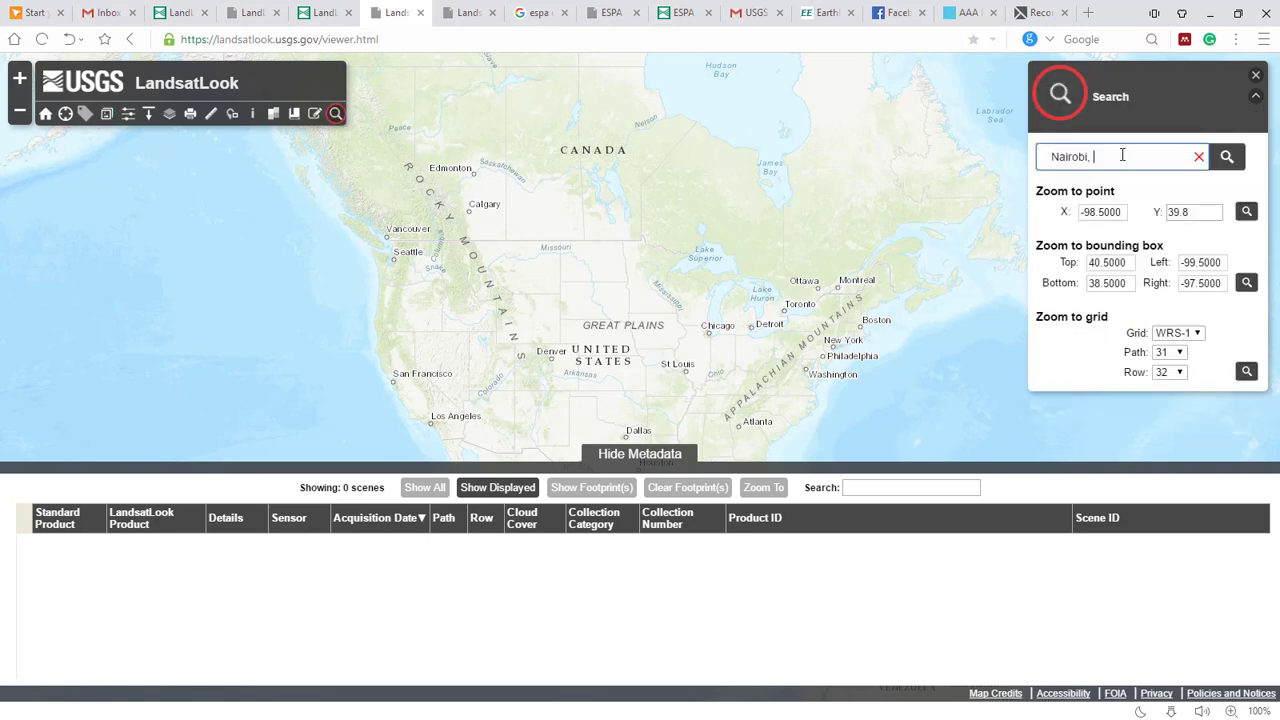
key("BackSpace")
key("BackSpace")
key("BackSpace")
key("BackSpace")
key("BackSpace")
type("nai")
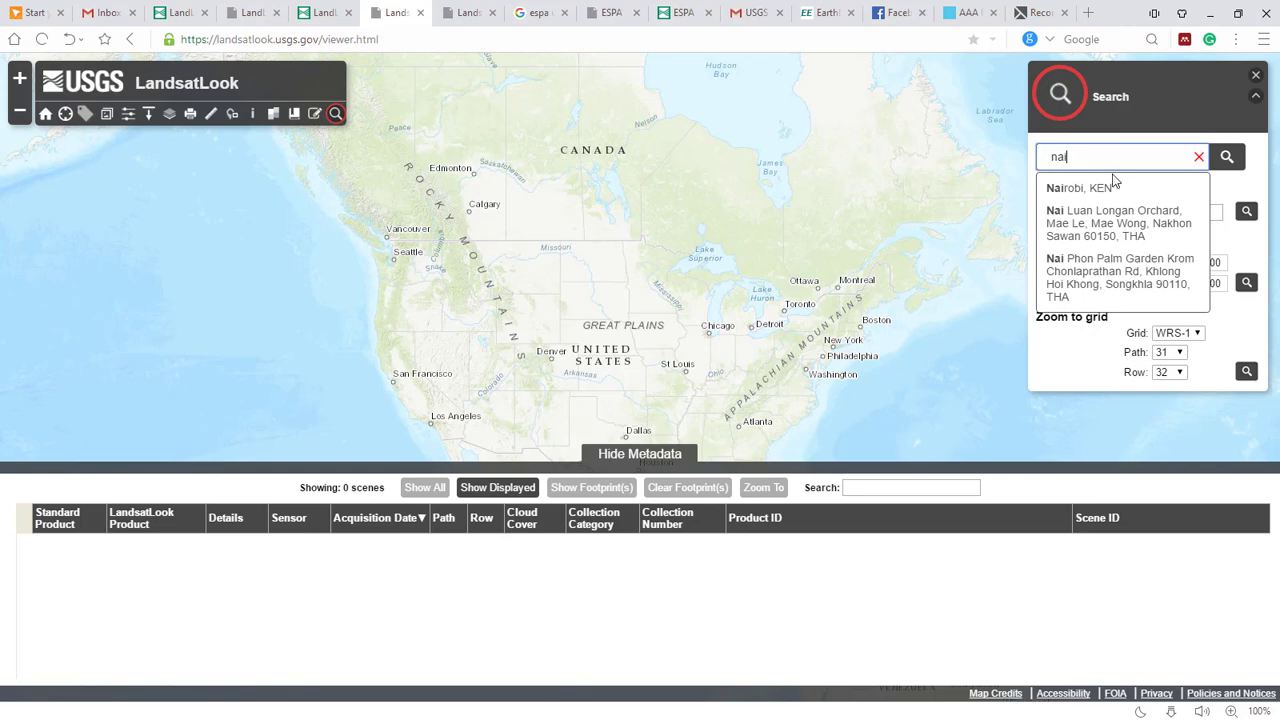
left_click(1100, 189)
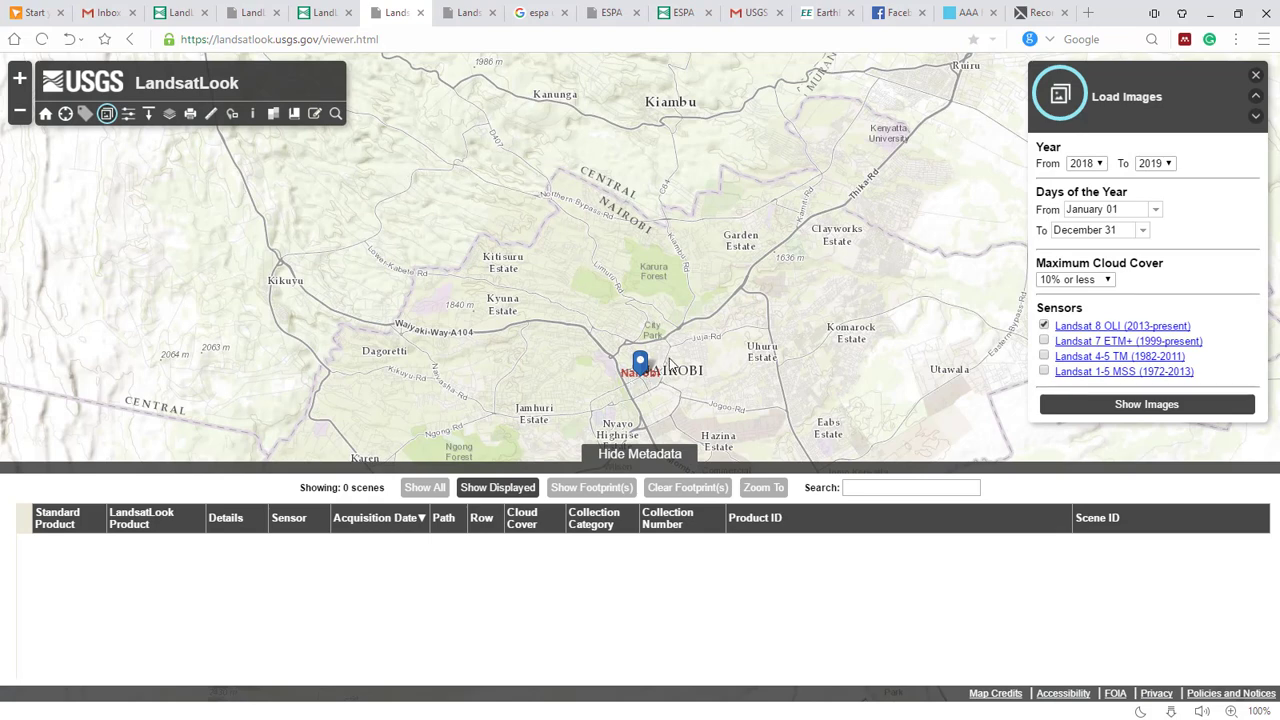
Look at the Nairobi imagery in the other LandsatLook page without its metadata table, and return to the Nairobi street map
left_click(472, 14)
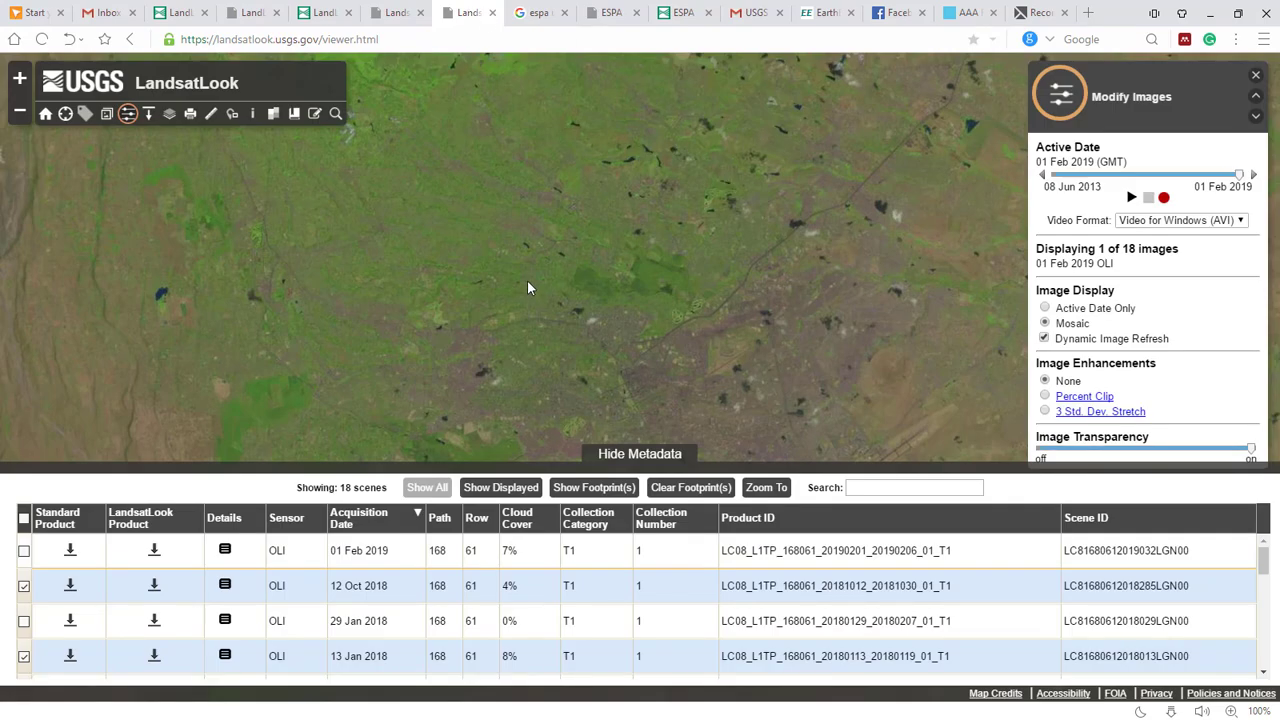
left_click(629, 453)
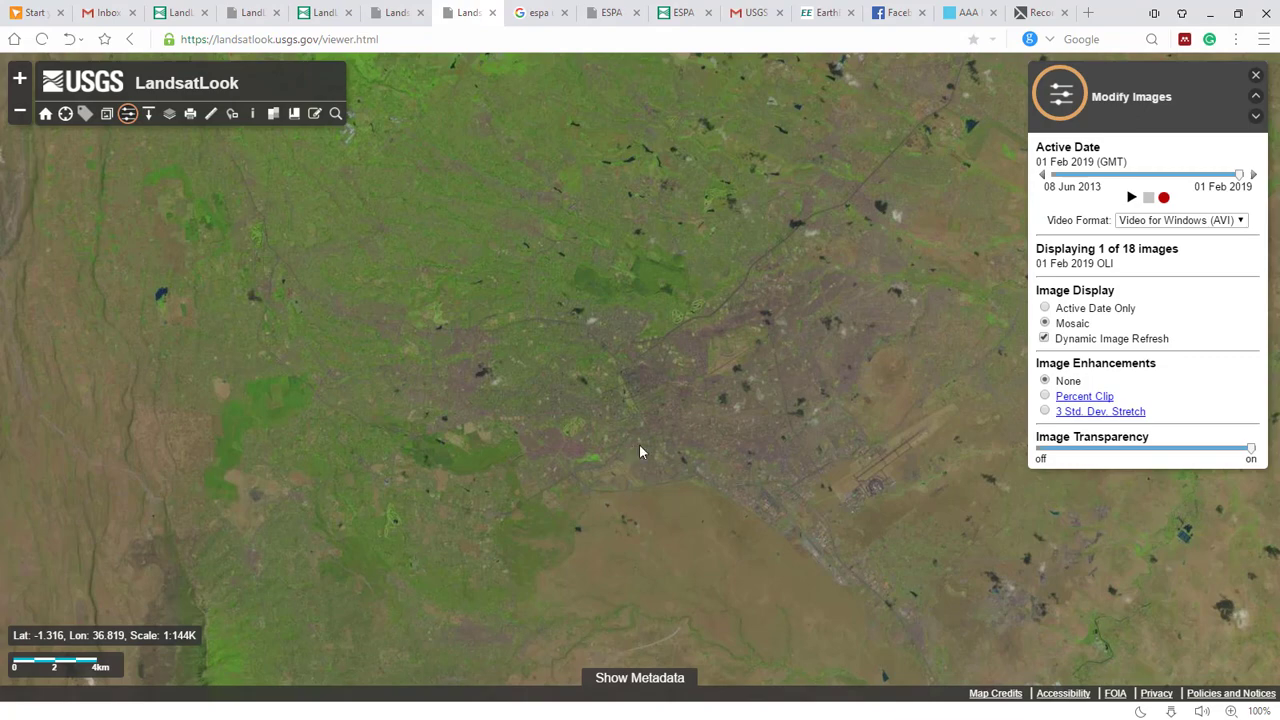
left_click(396, 13)
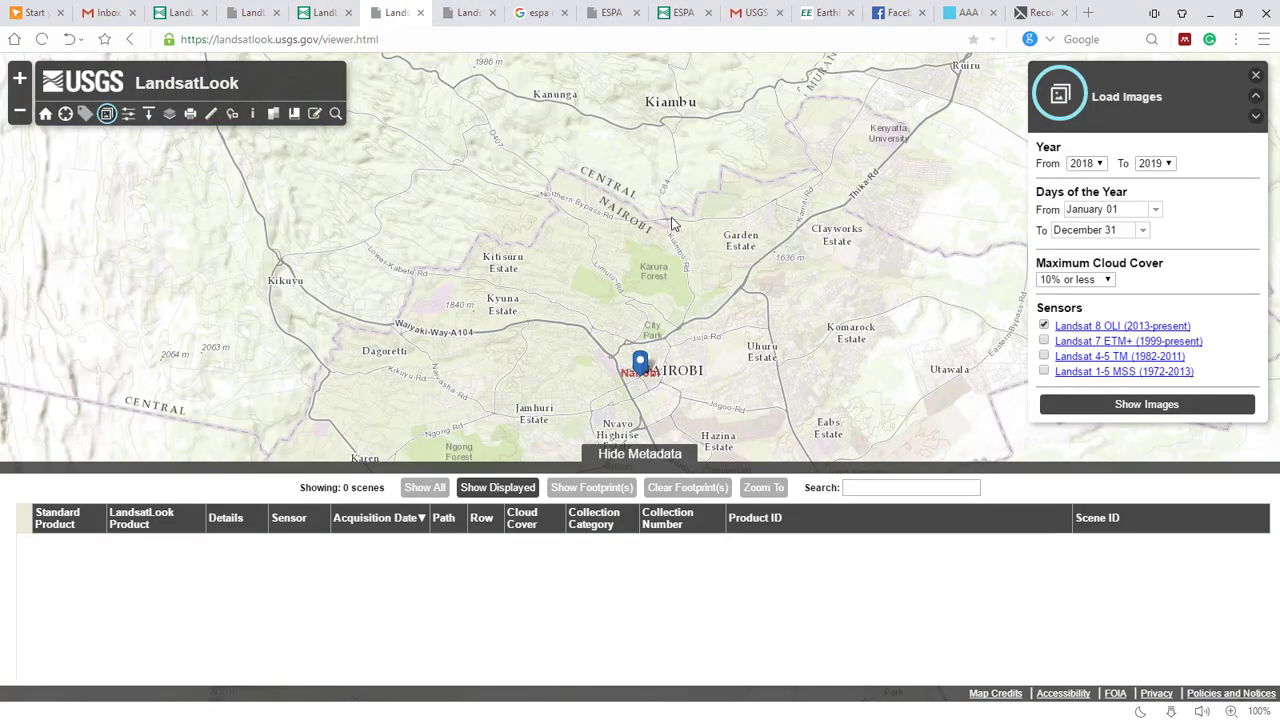
Load the filtered Landsat 8 images over Nairobi, and show the metadata table in the other LandsatLook page
left_click(1150, 405)
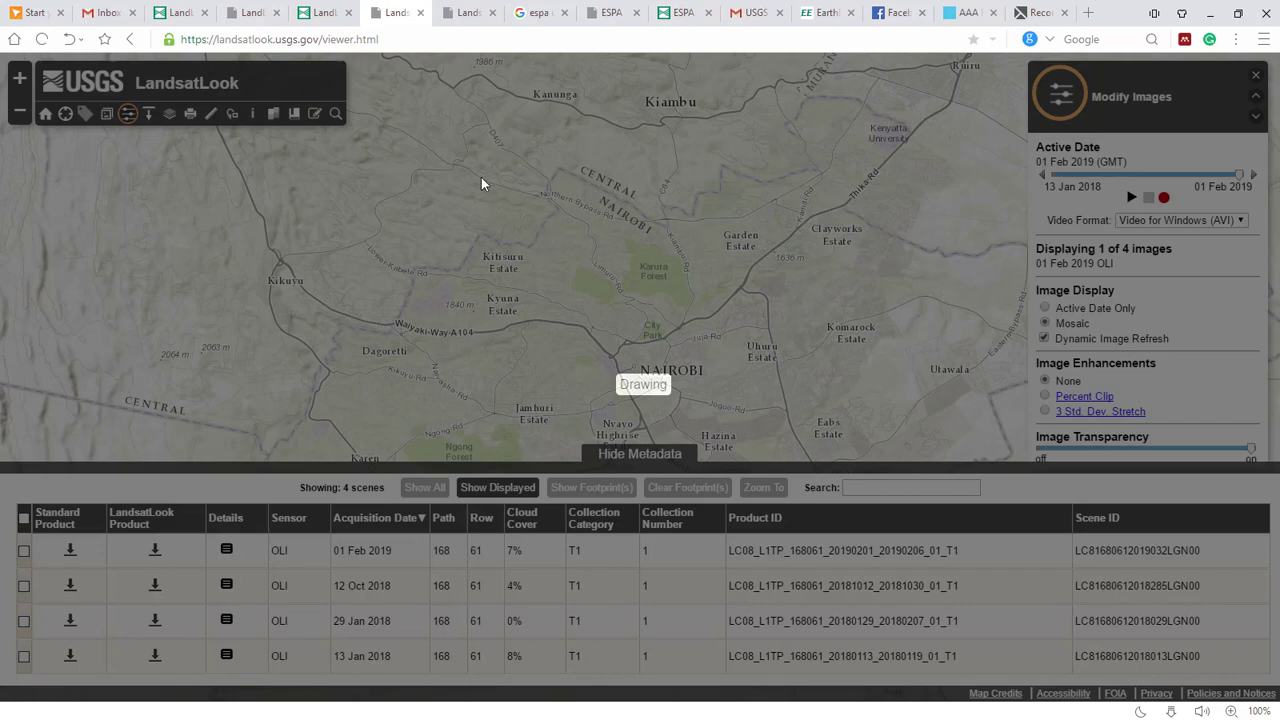
left_click(458, 10)
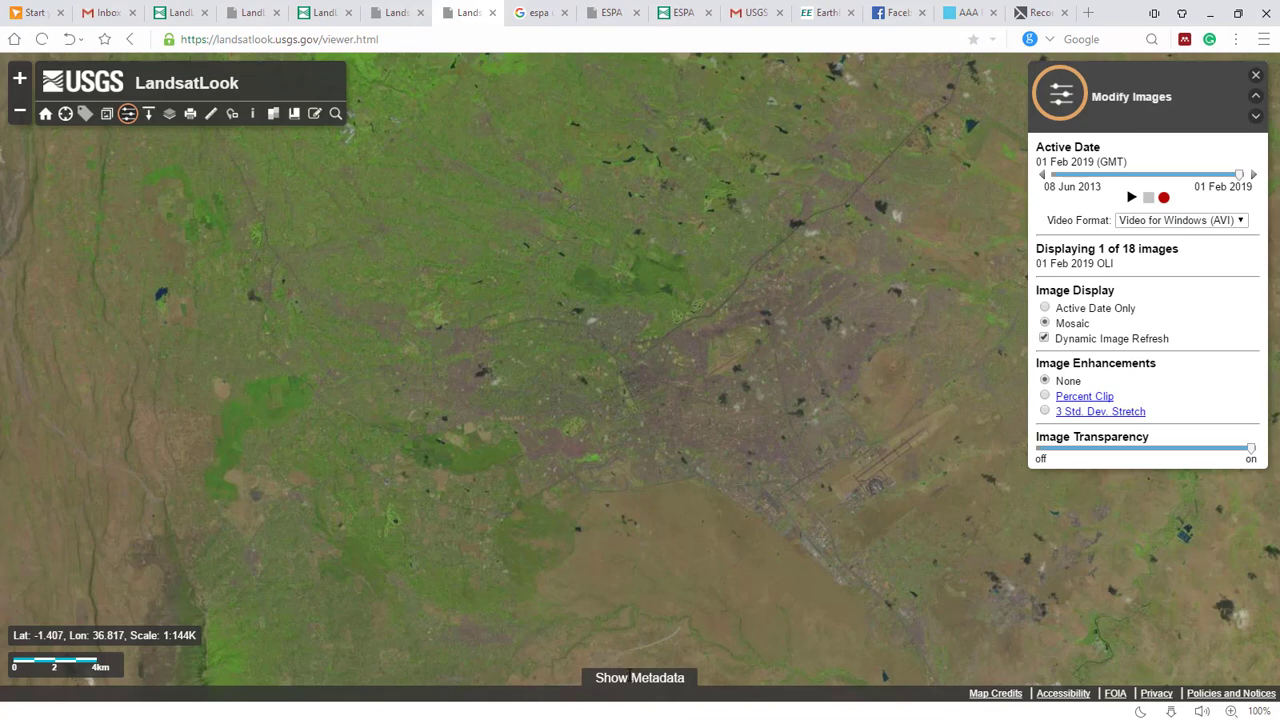
left_click(644, 678)
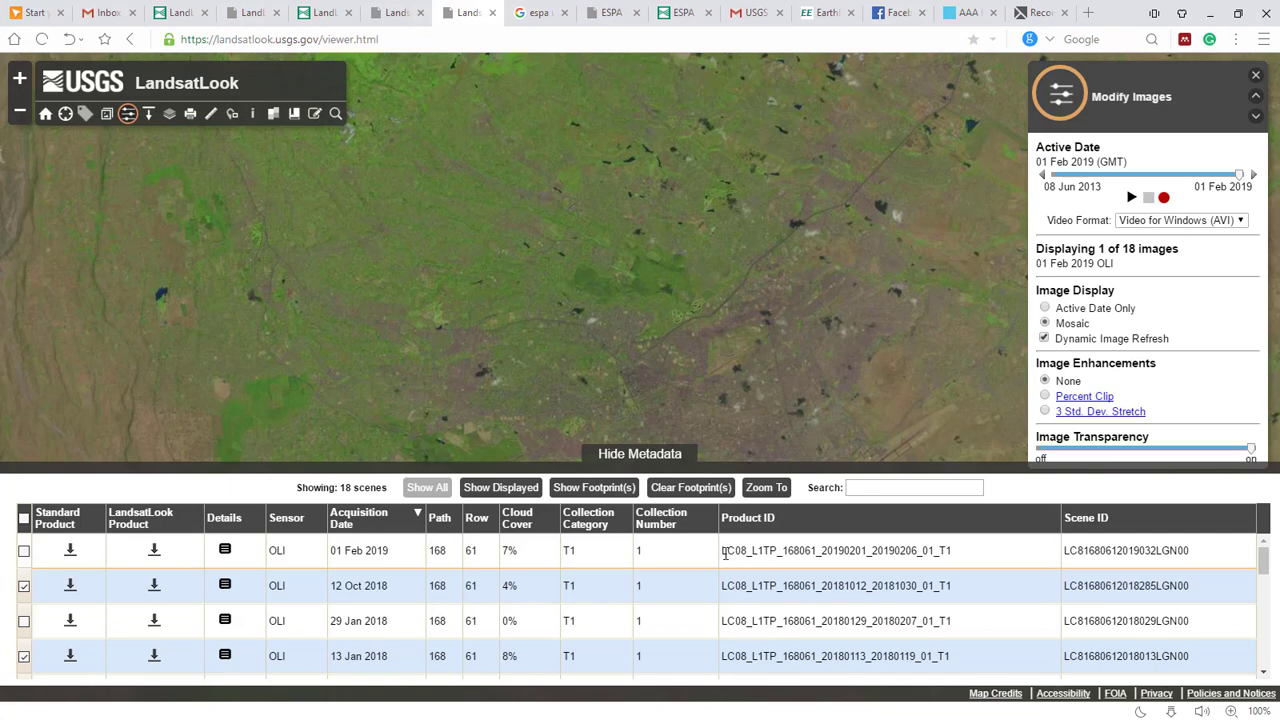
Open the metadata details of the 01 Feb 2019 scene and copy its Landsat Product Identifier
left_click(967, 551)
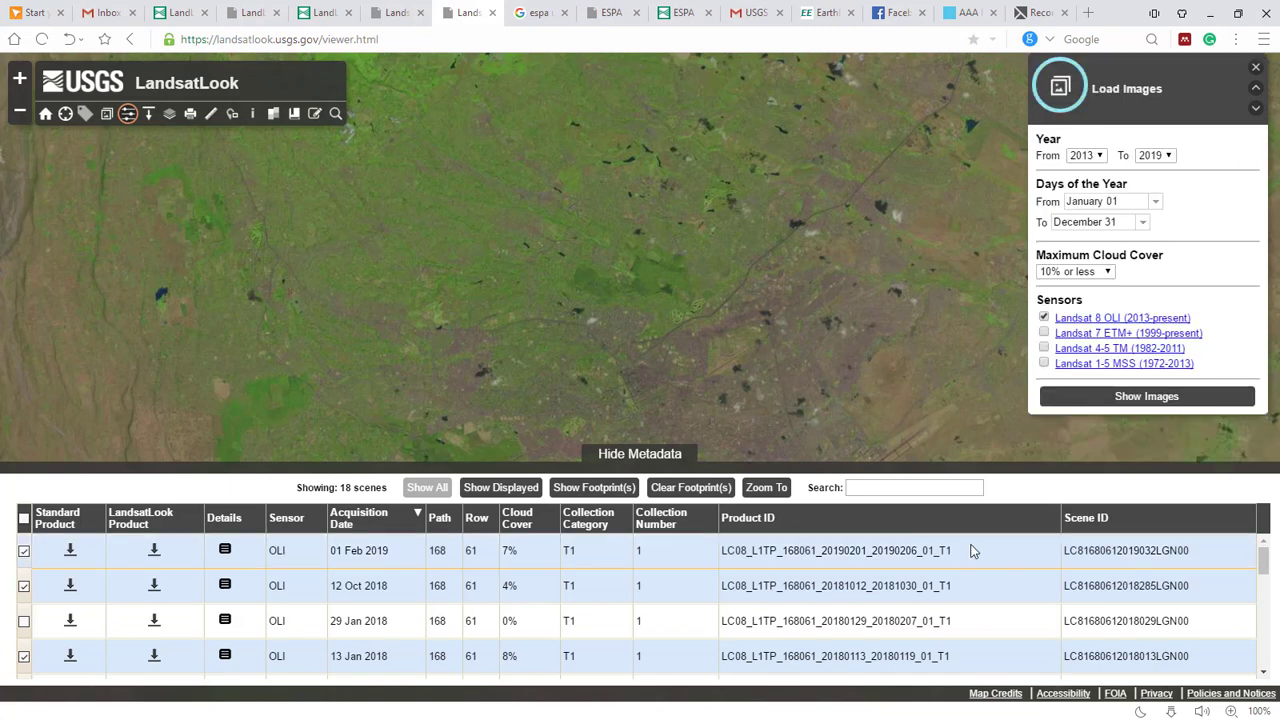
left_click(927, 551)
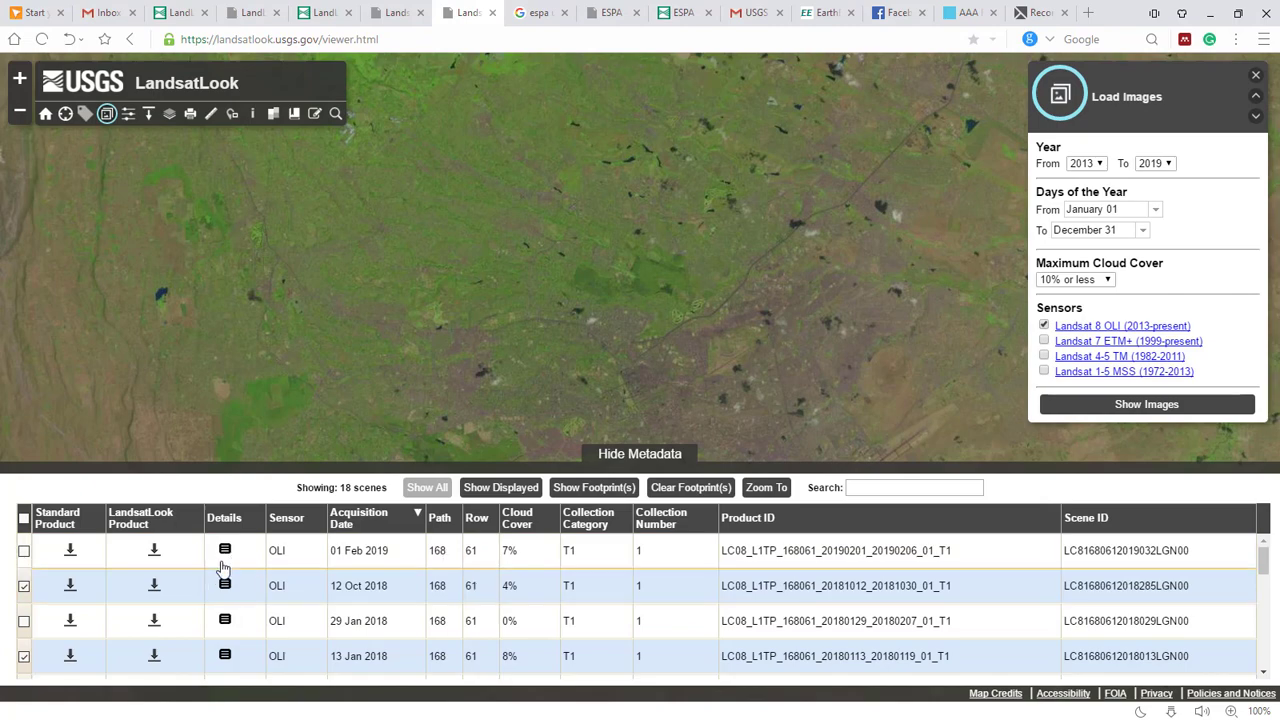
left_click(225, 551)
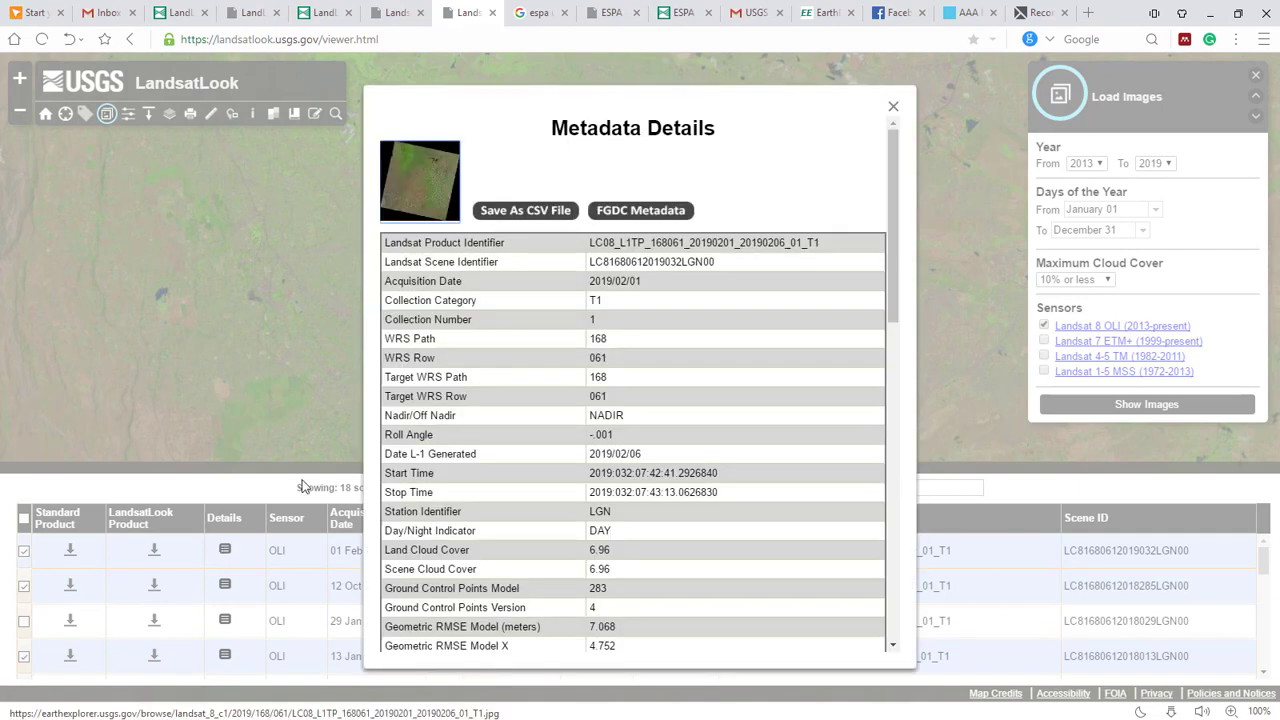
left_click_drag(831, 246, 589, 242)
right_click(589, 244)
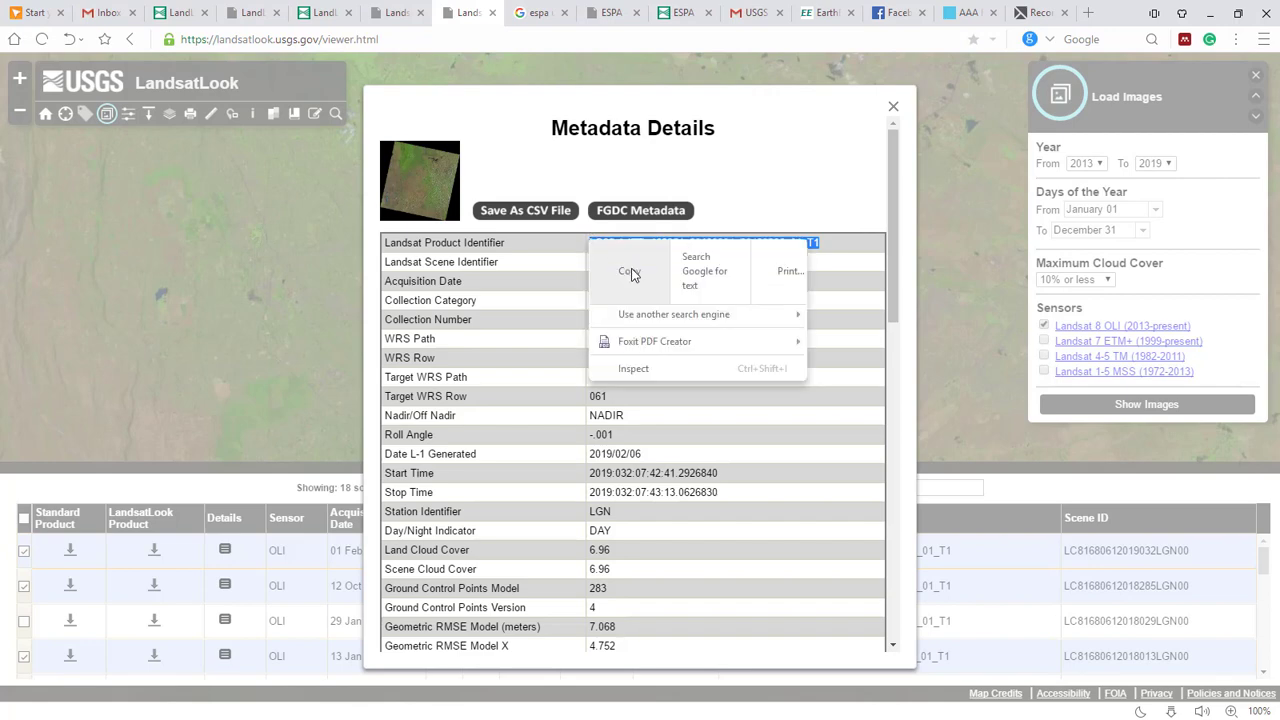
left_click(634, 272)
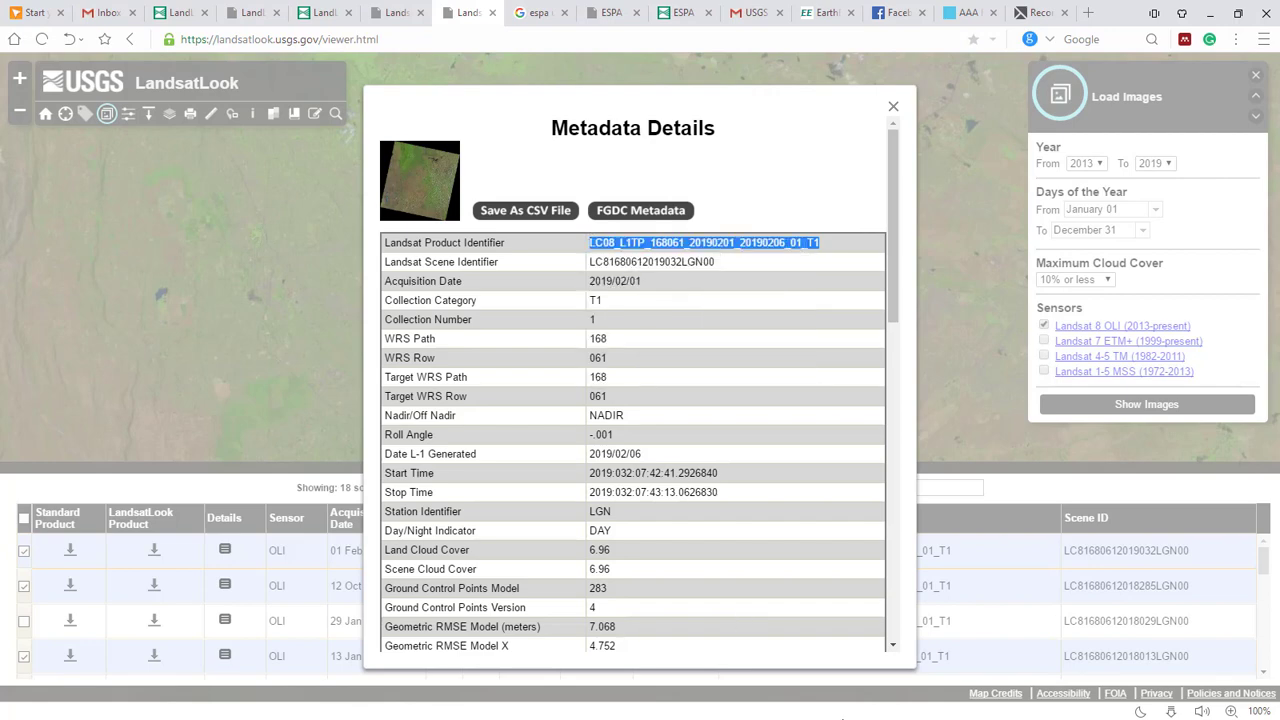
Switch to the remote sensing order file in Notepad and replace its last line with the copied product identifier LC08_L1TP_168061_20190201_20190206_01_T1
key("super")
left_click(1212, 15)
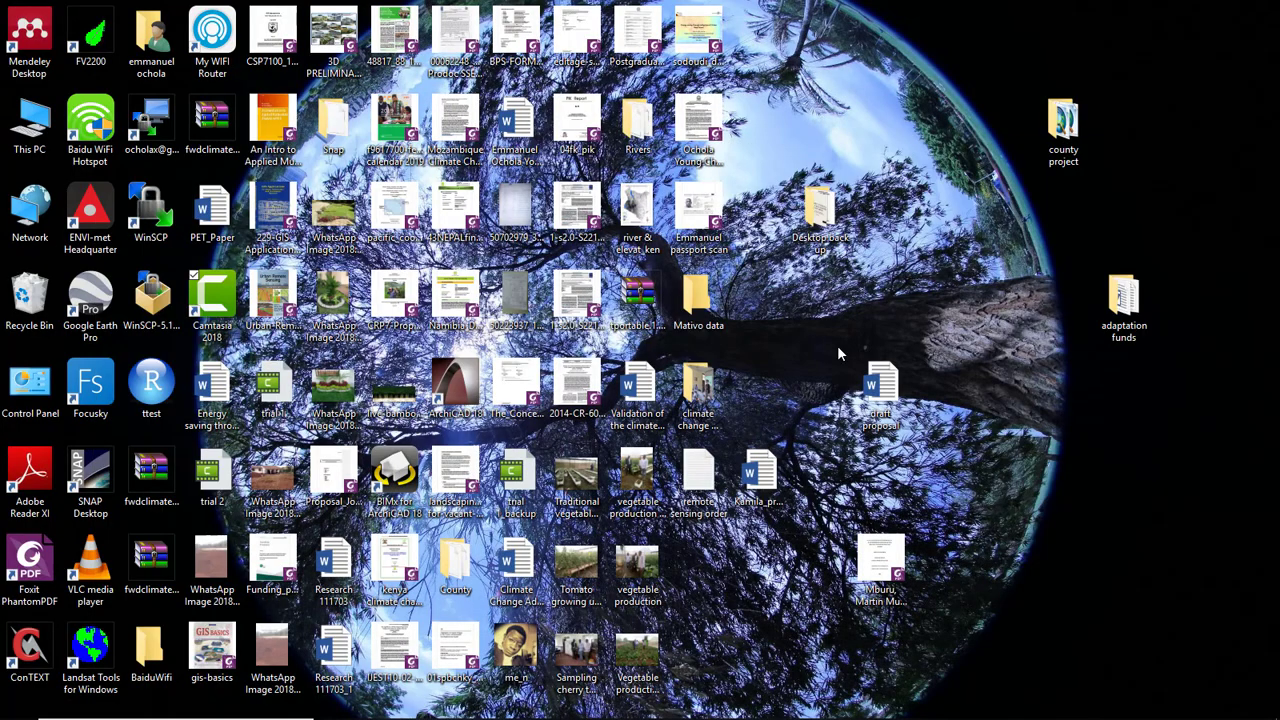
mouse_move(801, 716)
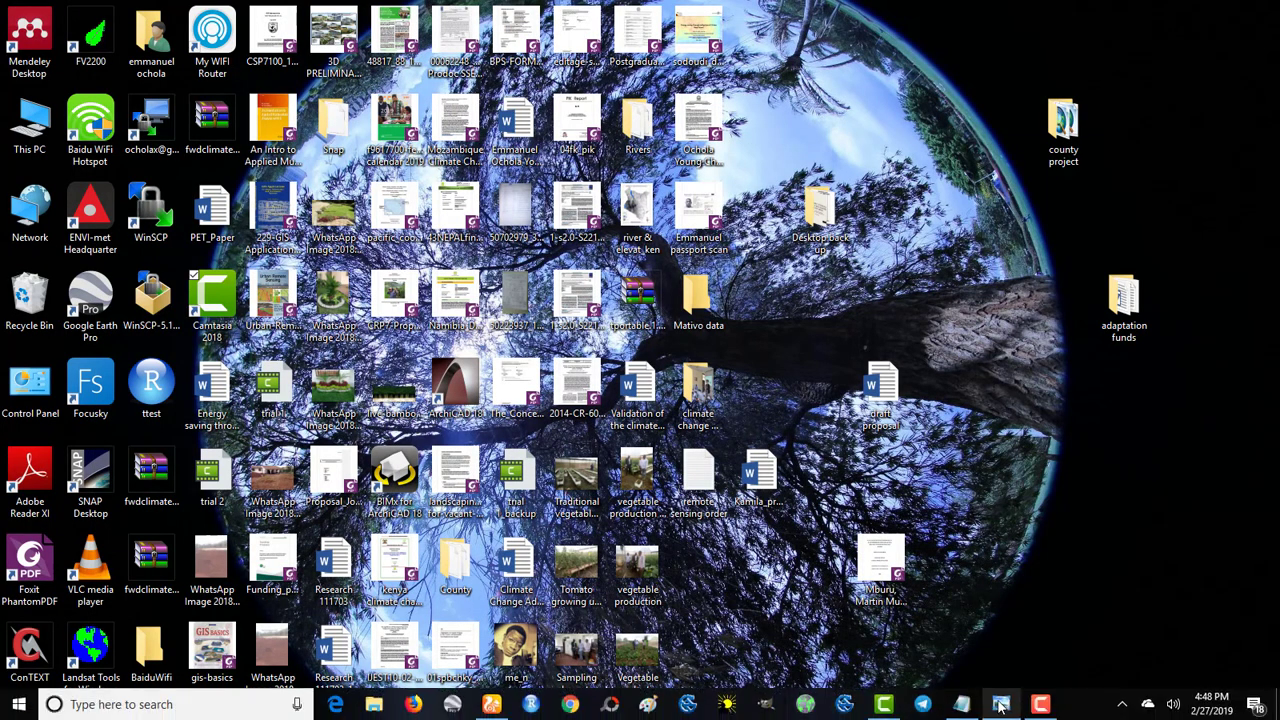
left_click(966, 705)
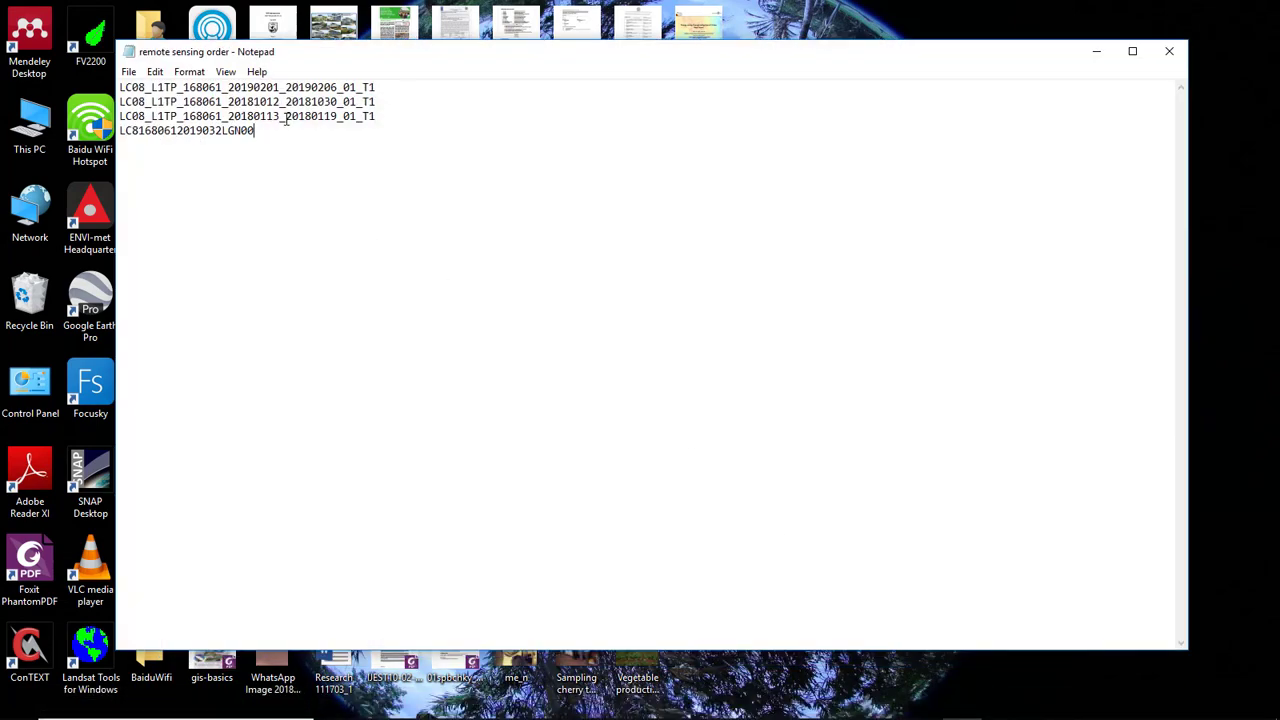
double_click(150, 132)
key("BackSpace")
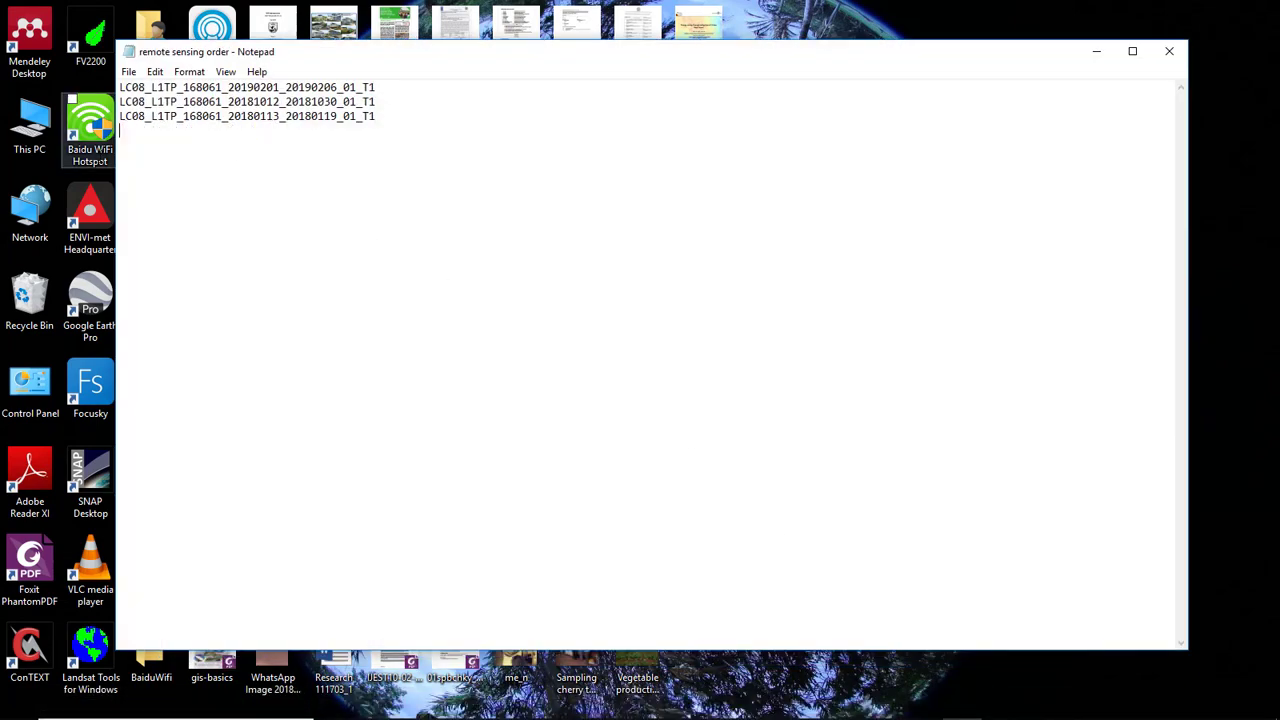
key("ctrl+v")
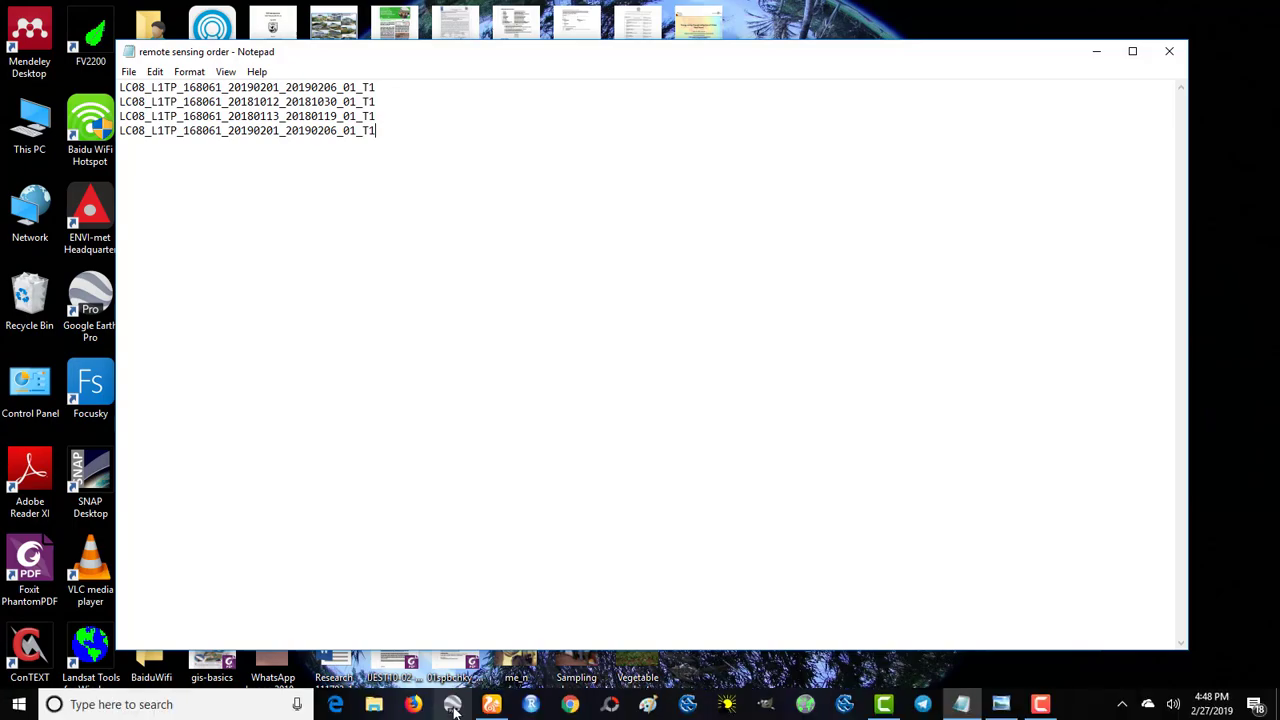
Check the pasted identifier against the scene's metadata details in the browser, and save the remote sensing order text file
left_click(498, 714)
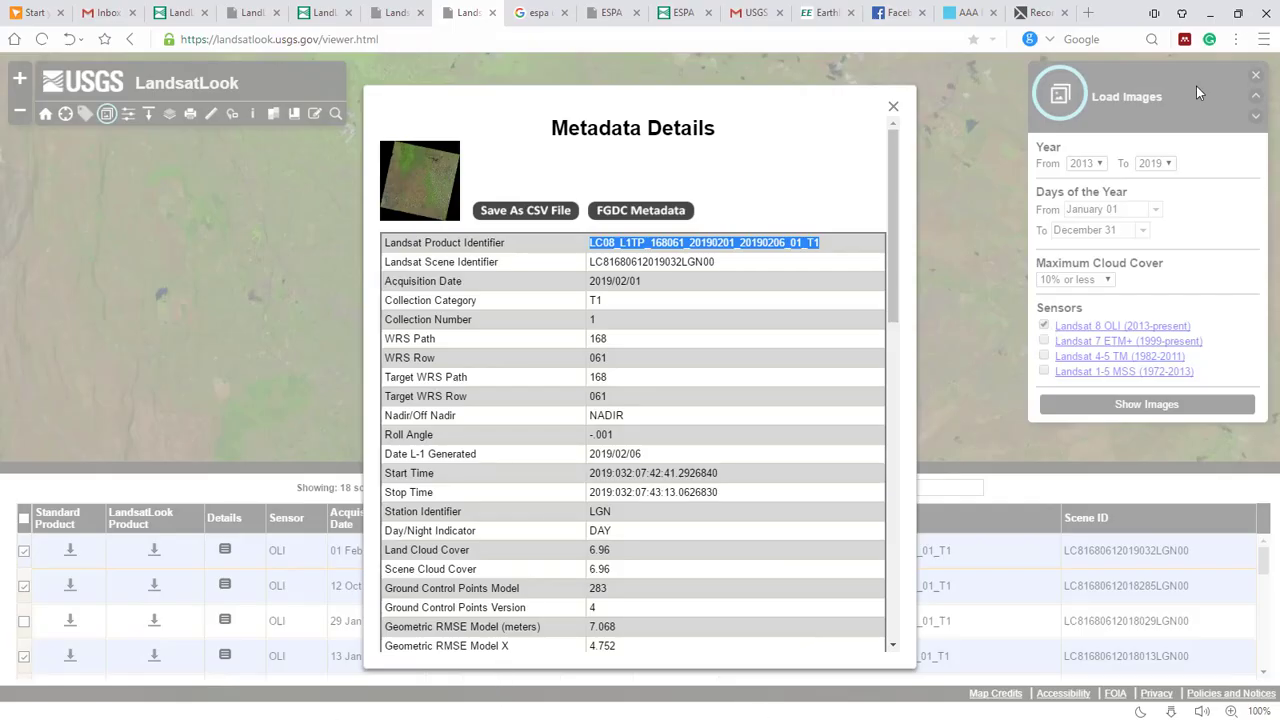
left_click(1209, 12)
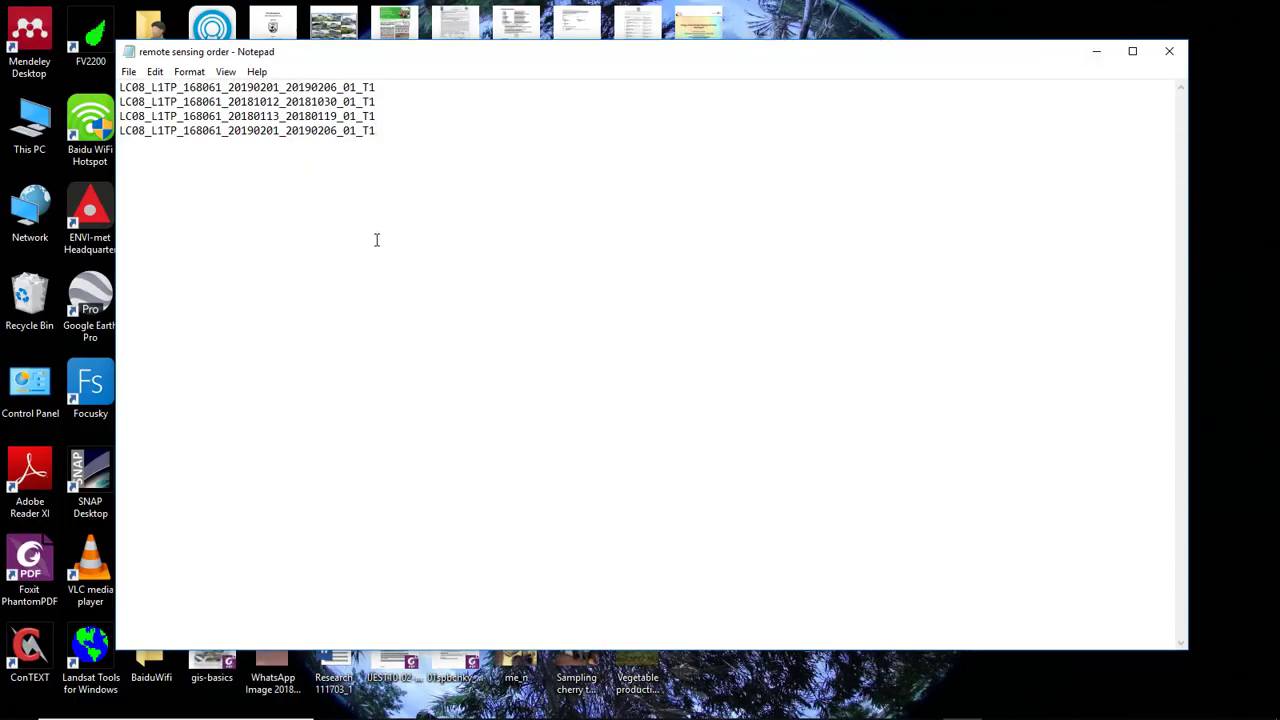
left_click(129, 77)
left_click(165, 129)
Return to the browser's Google search for "espa usgs" and open the ESPA - LSRD - USGS result
left_click(494, 714)
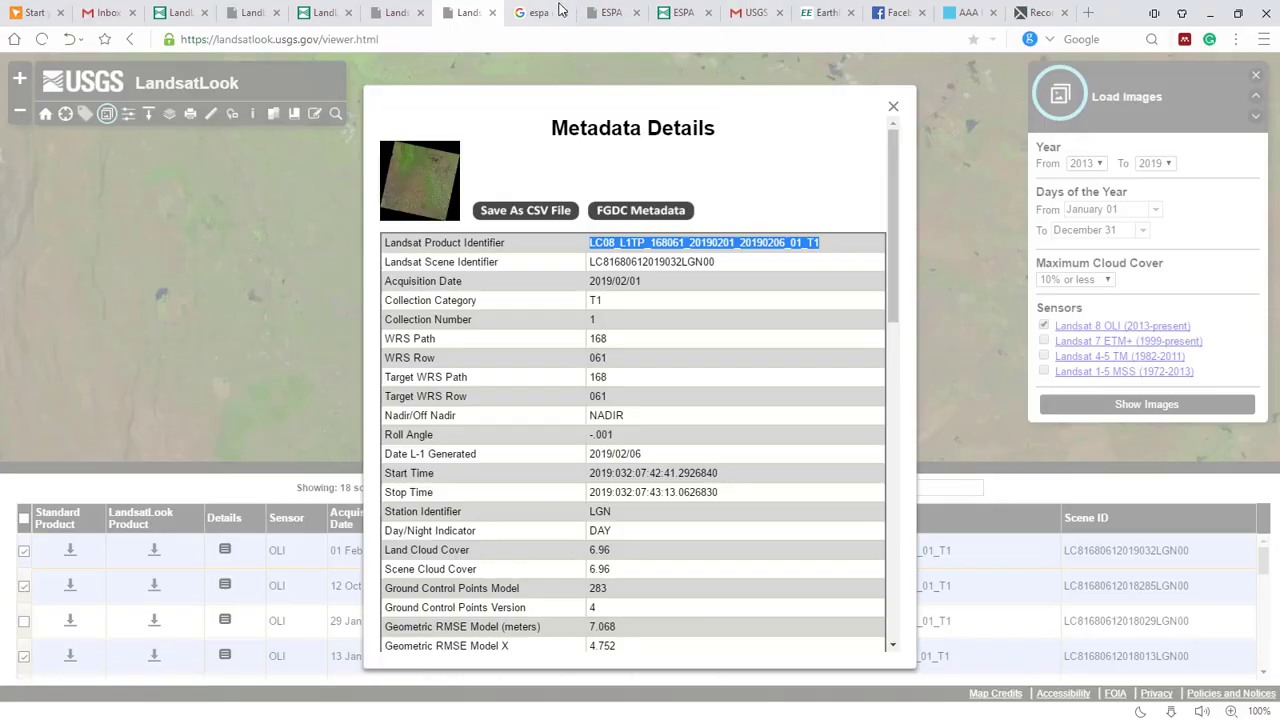
left_click(538, 13)
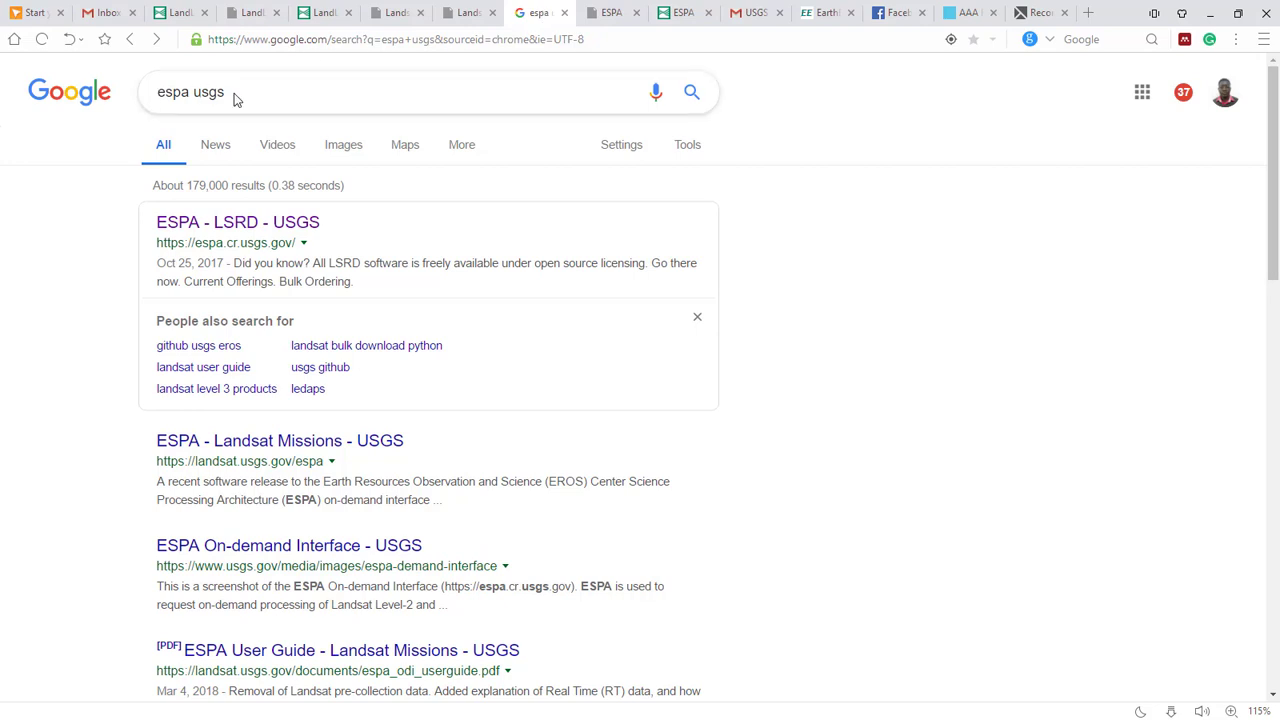
left_click_drag(238, 101, 172, 108)
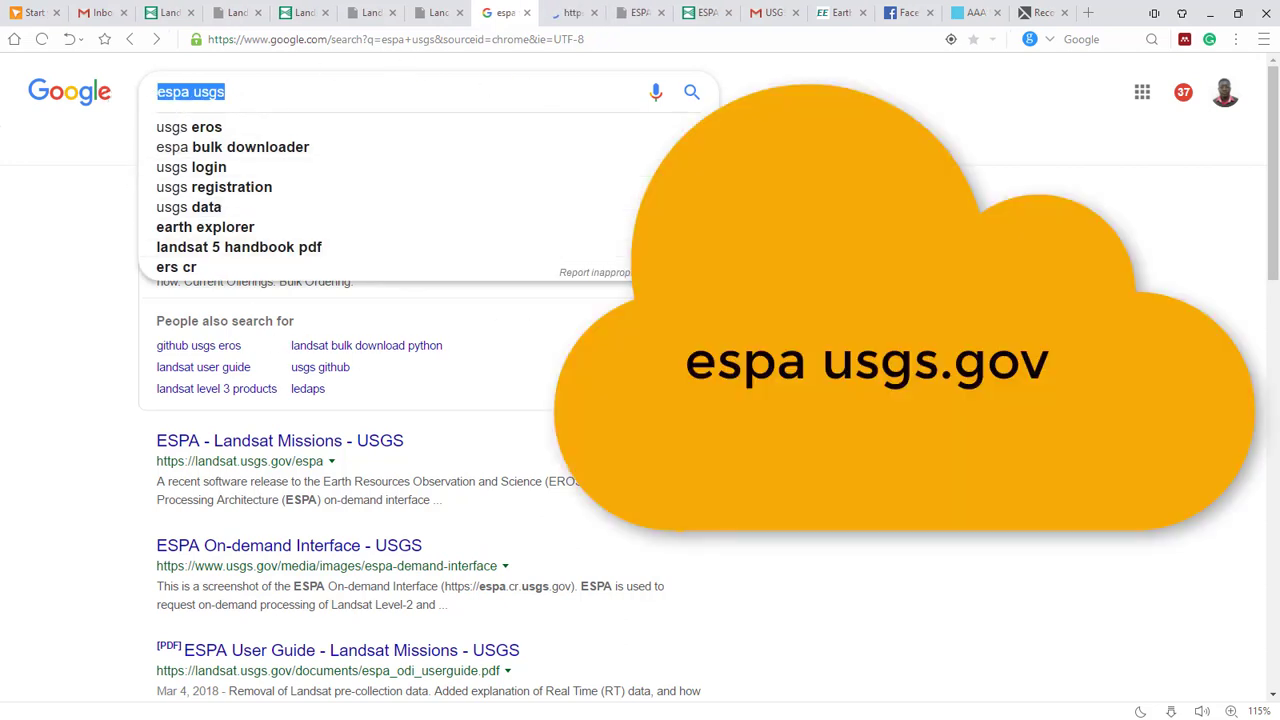
left_click(528, 260)
left_click(303, 226)
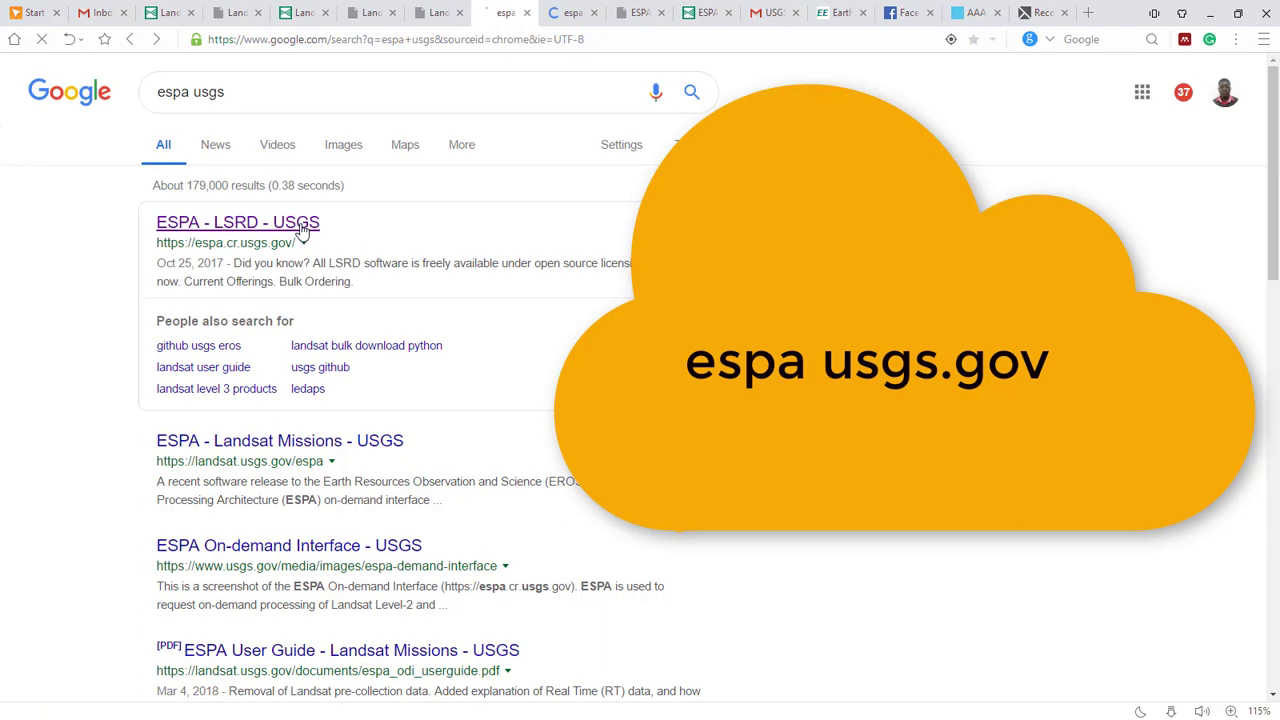
On the ESPA home page, start ordering data under Bulk Ordering, and switch to the already prepared bulk order form
left_click(626, 18)
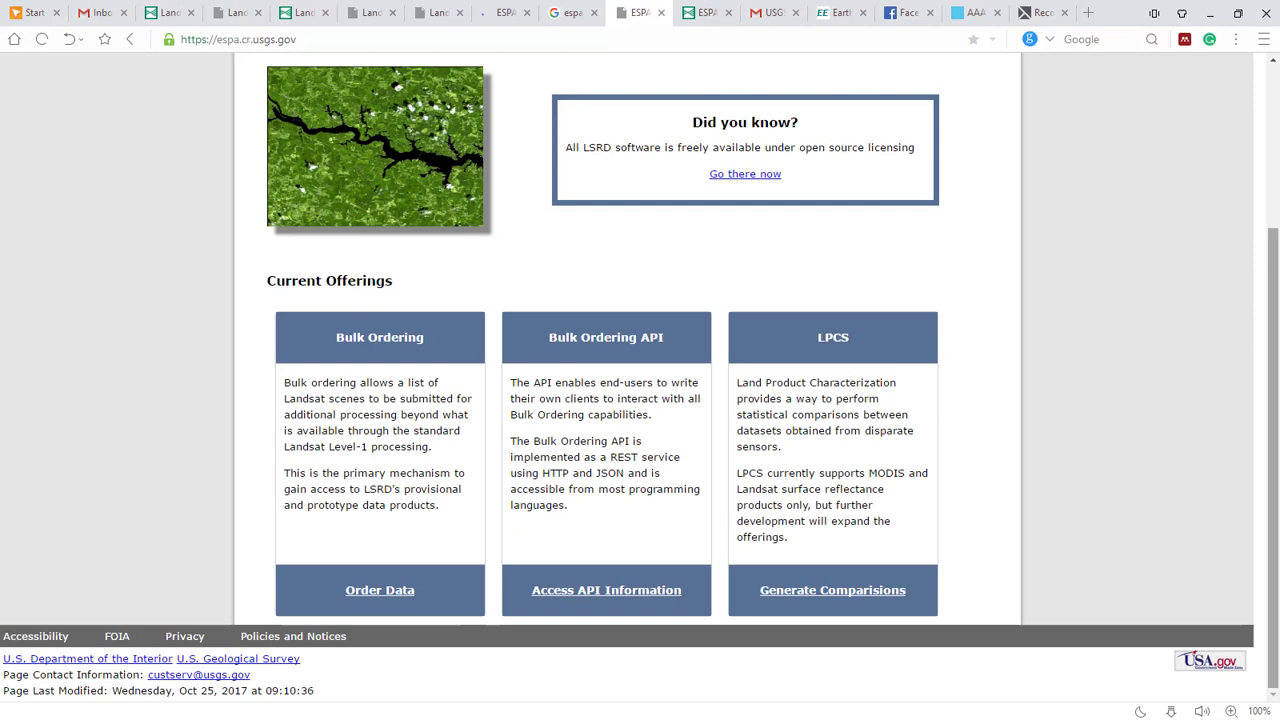
left_click_drag(1273, 279, 1249, 163)
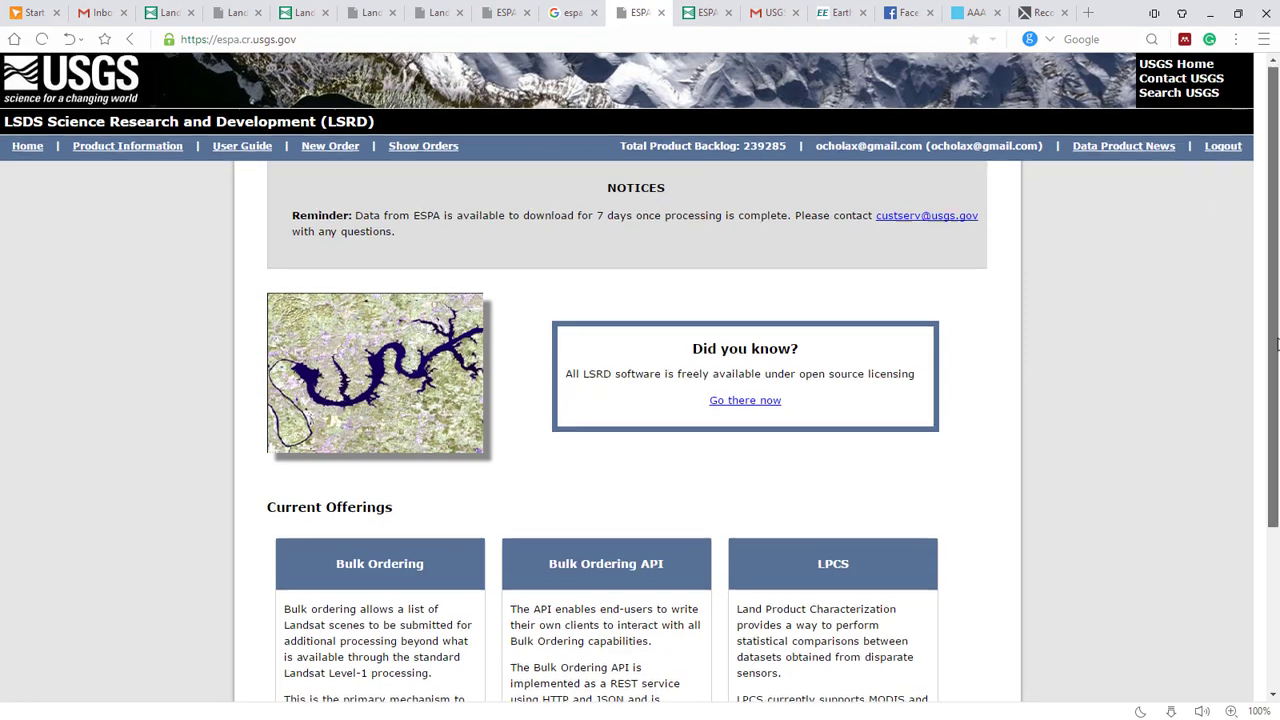
scroll(640, 400, "down", 3)
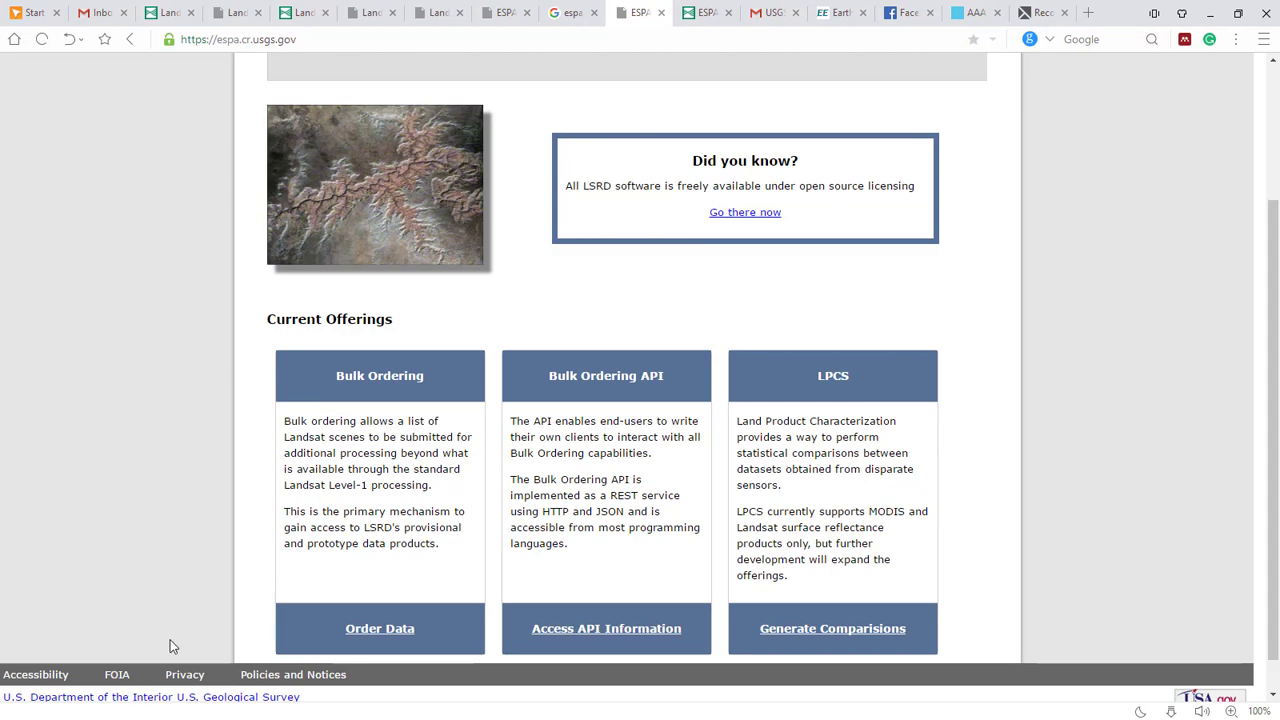
left_click(366, 638)
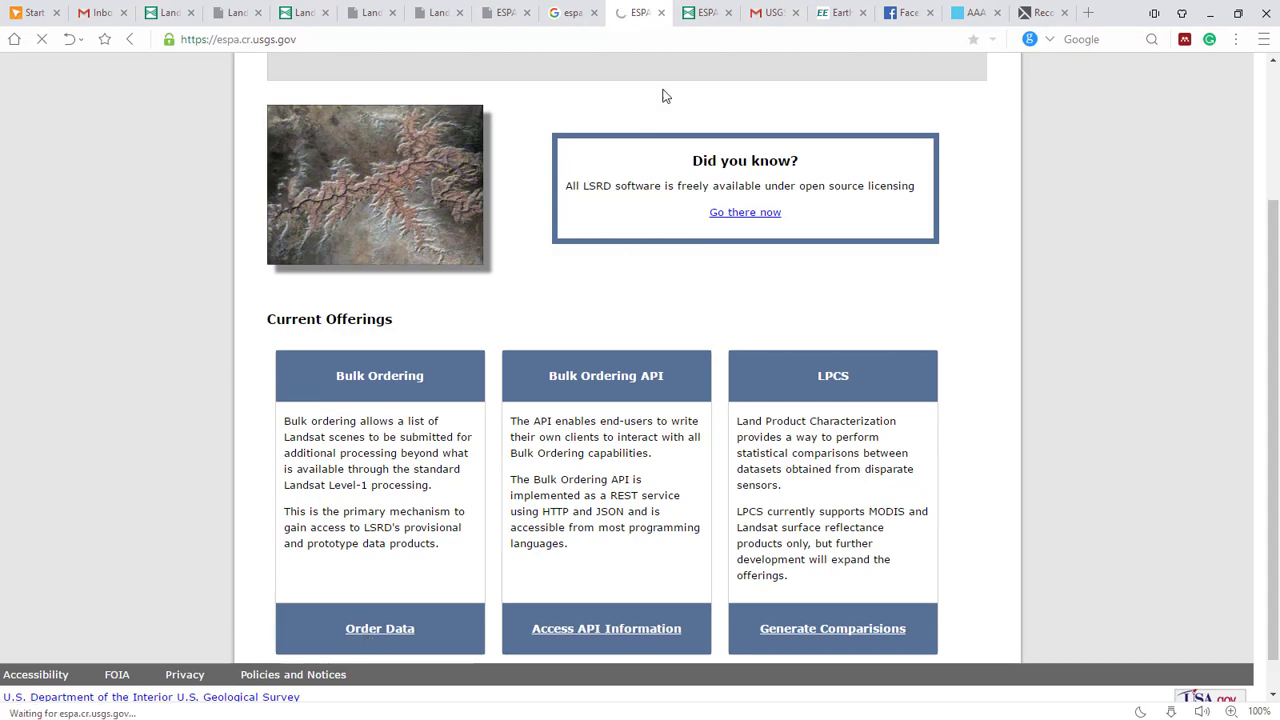
left_click(705, 13)
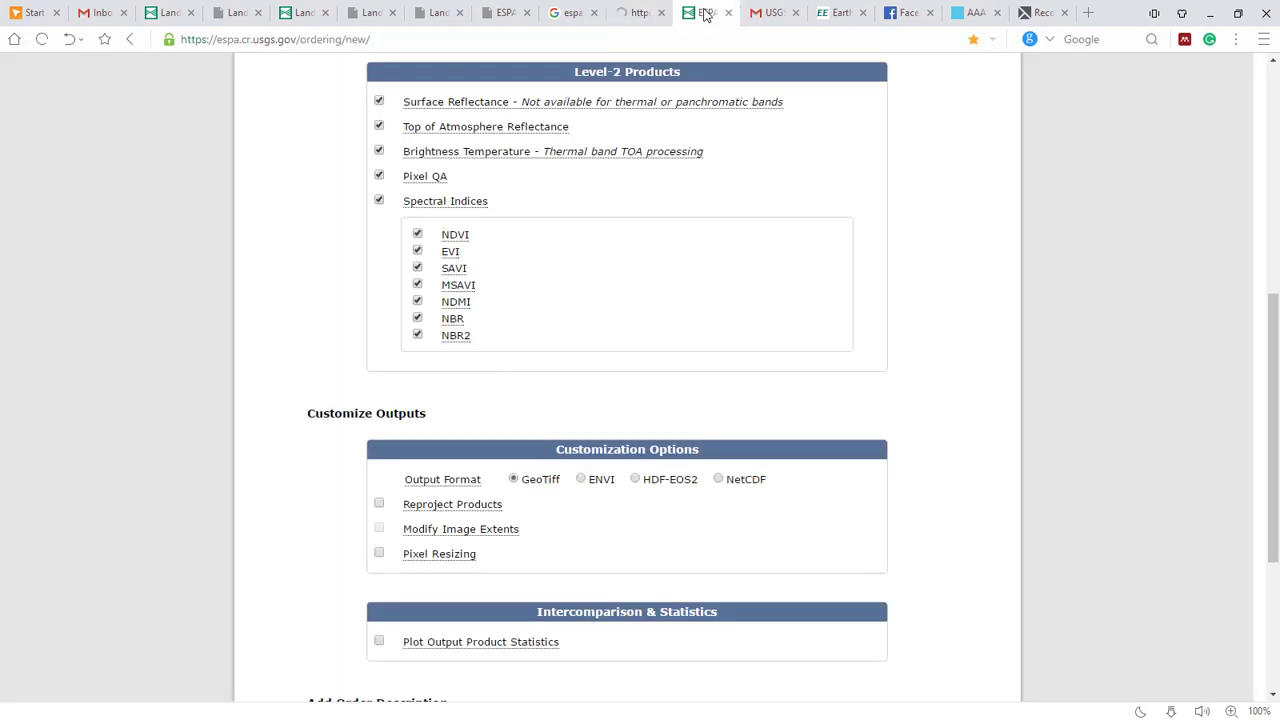
Choose remote sensing order.txt from the Desktop as the scene list of the new bulk order
scroll(1258, 268, "up", 1)
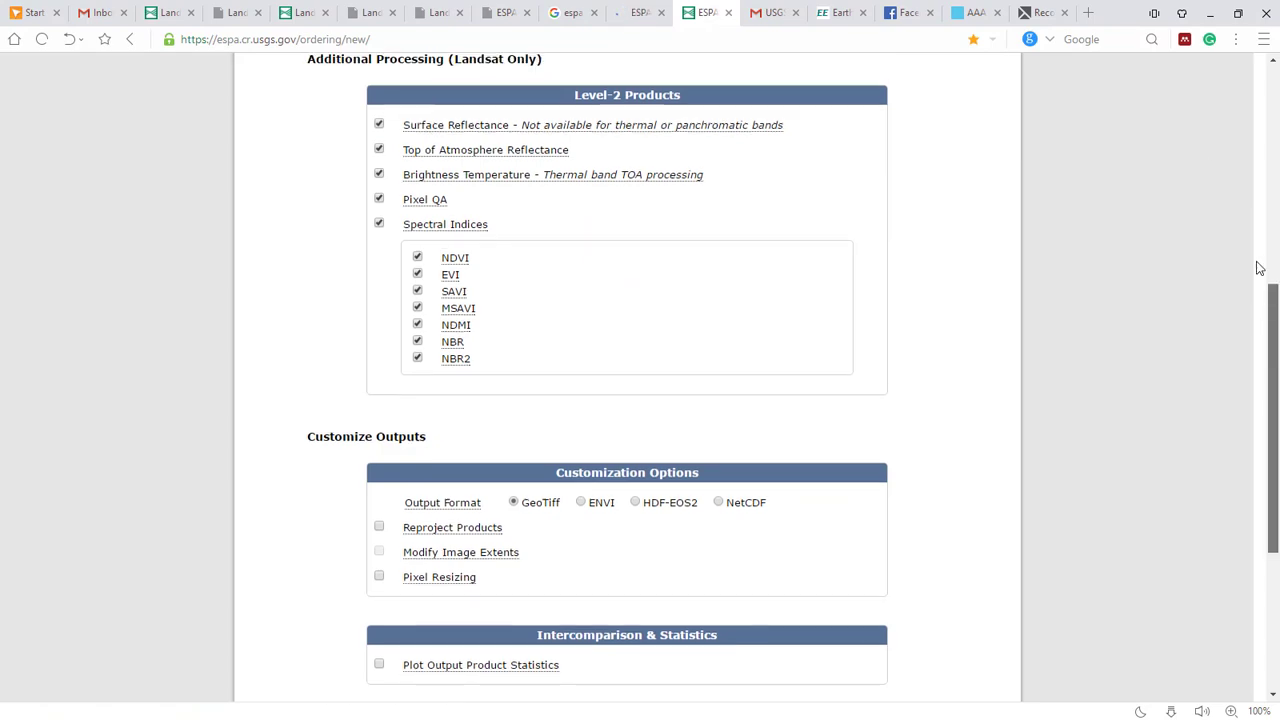
scroll(1238, 160, "up", 5)
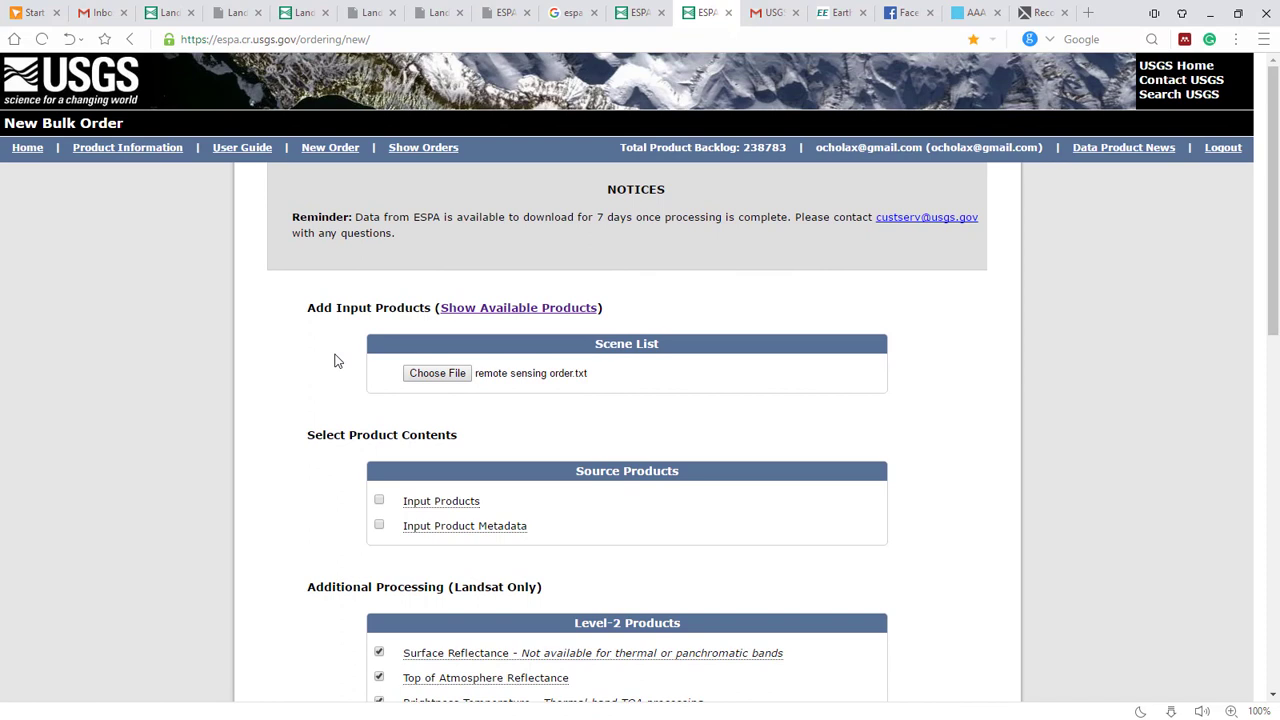
left_click(437, 375)
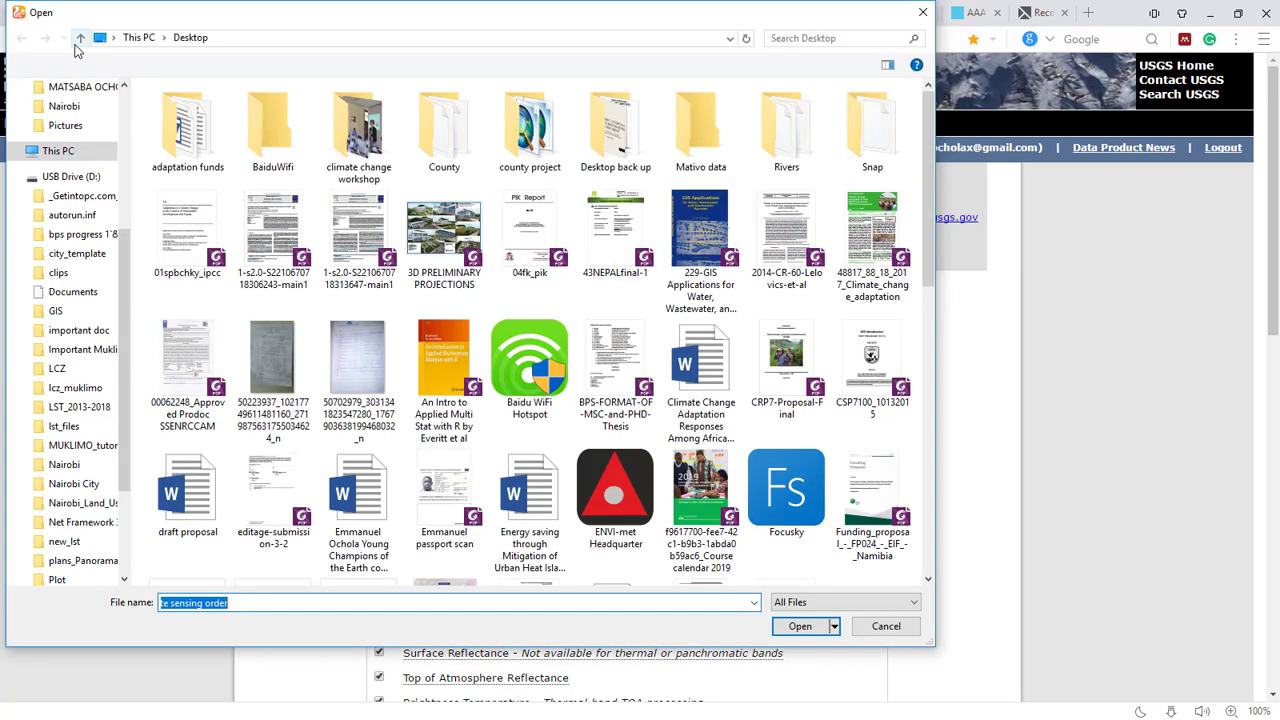
left_click(253, 604)
key("BackSpace")
key("BackSpace")
key("BackSpace")
key("BackSpace")
key("BackSpace")
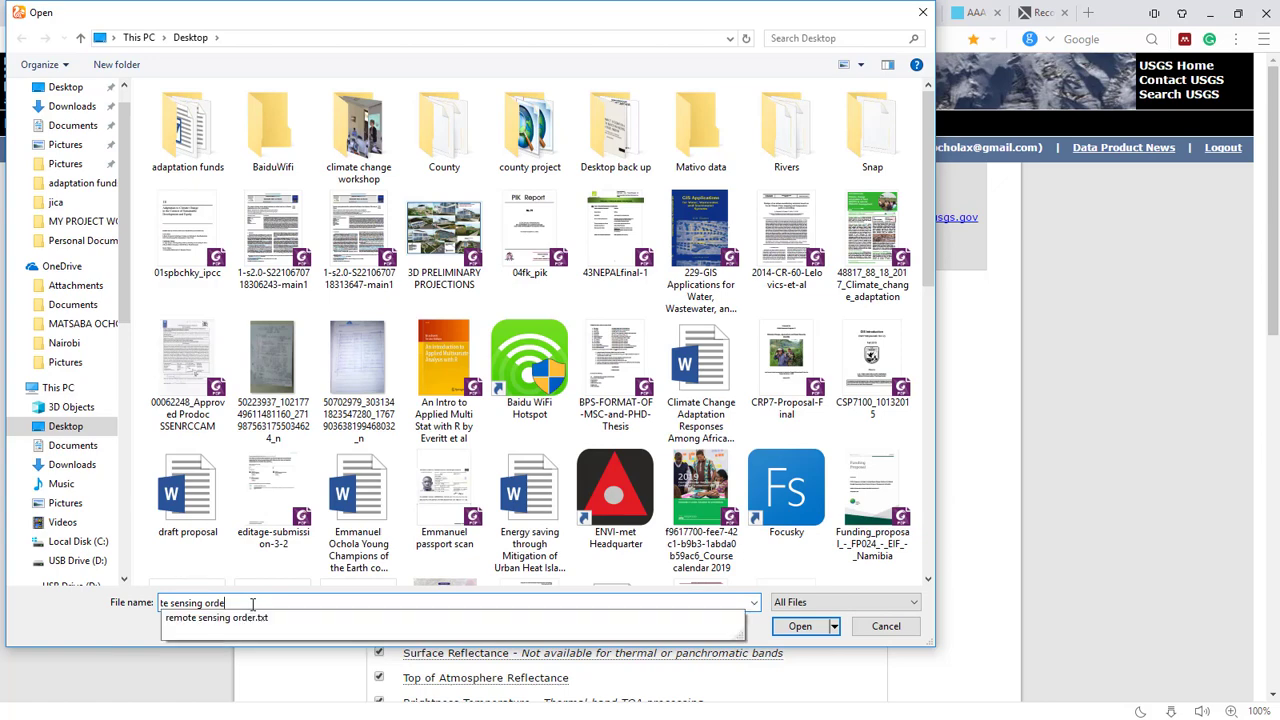
type("rem")
key("BackSpace")
key("BackSpace")
key("BackSpace")
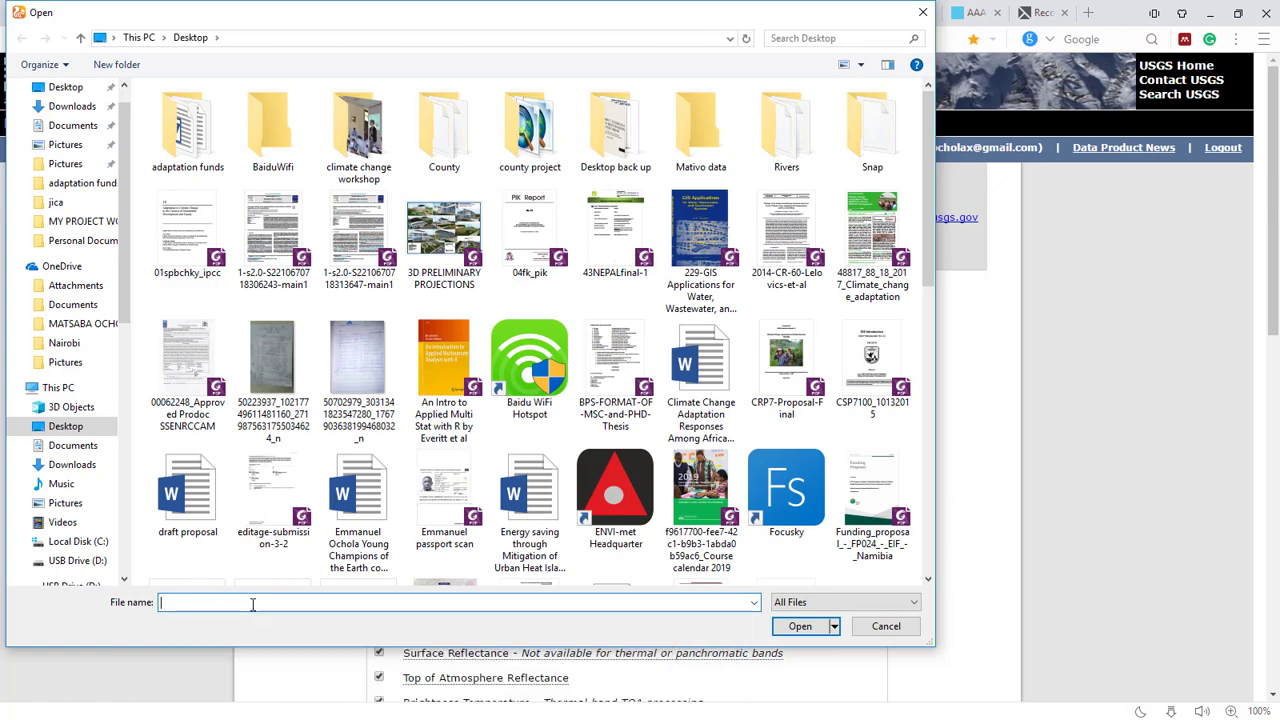
type("re")
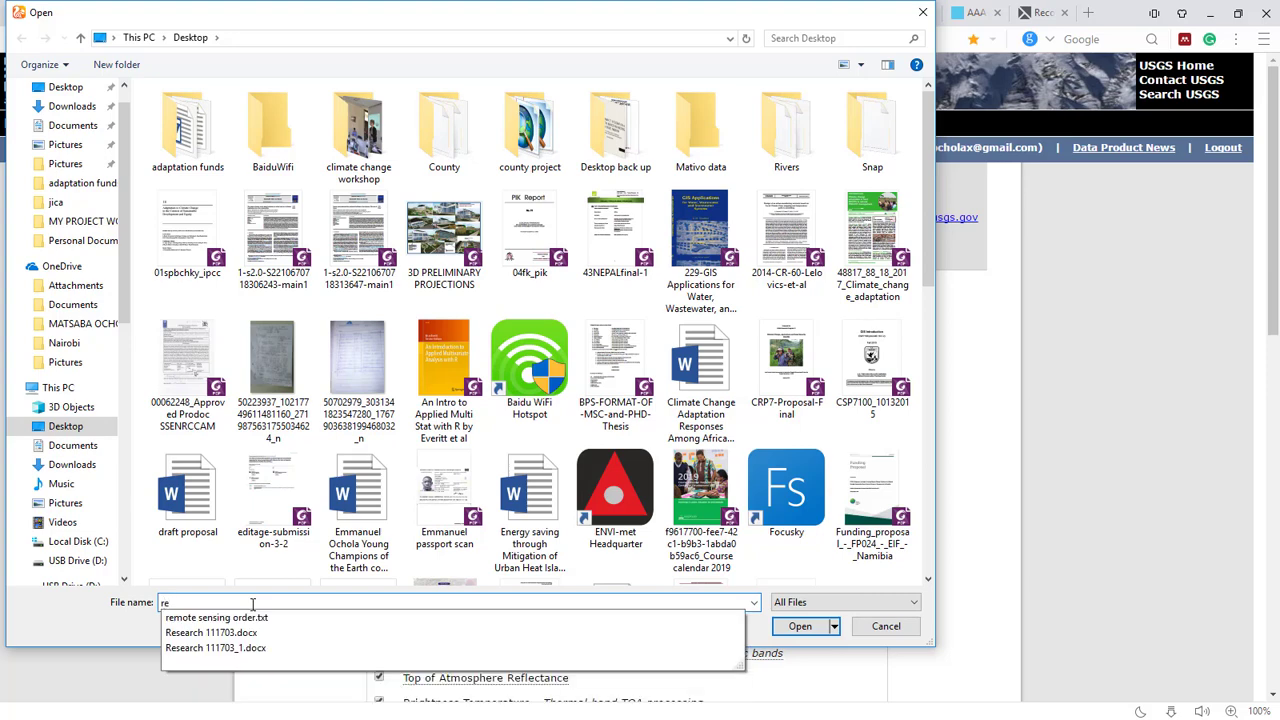
left_click(250, 618)
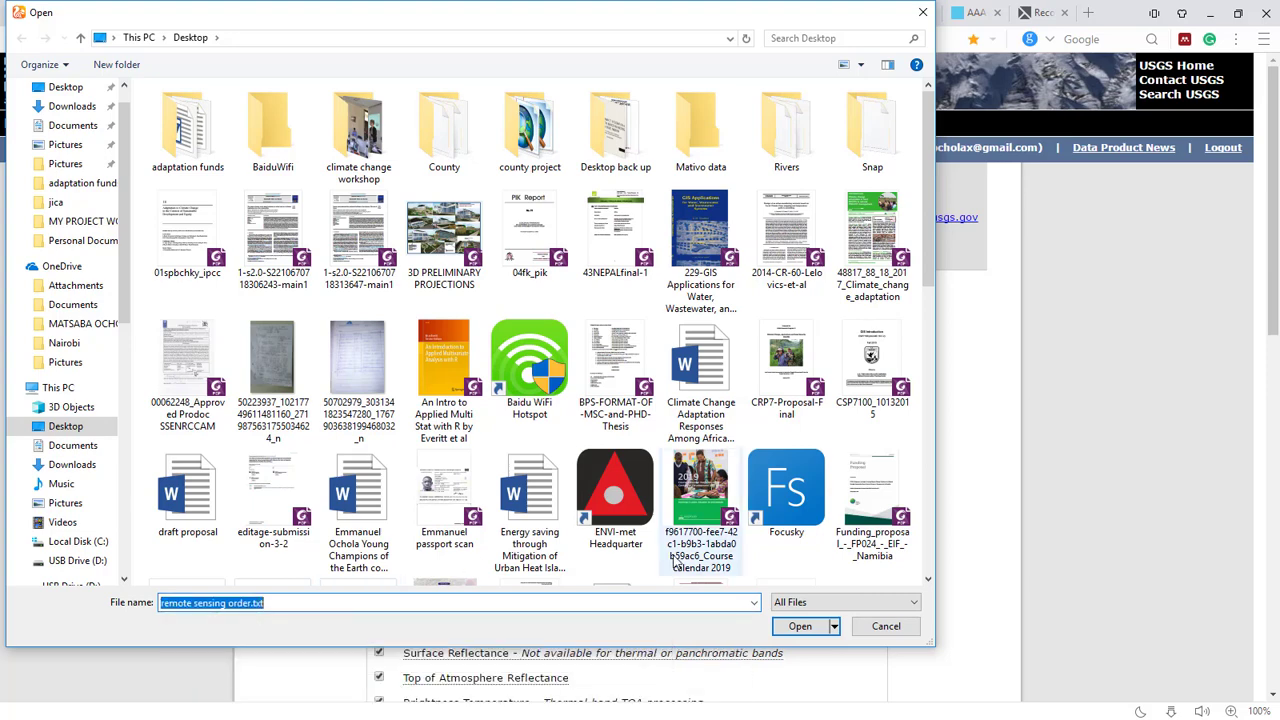
left_click(800, 626)
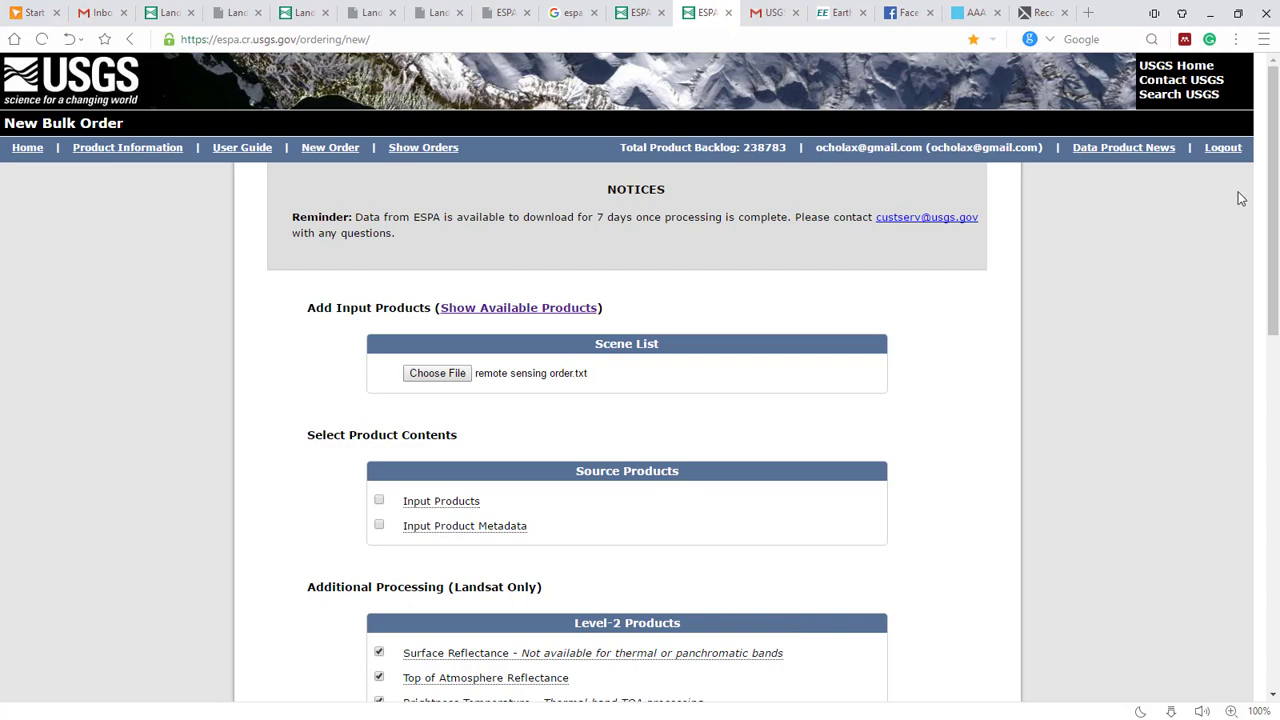
Review the Level-2 products and output options, and correct the misspelled place name in the order description to "Nairobi"
left_click_drag(1277, 175, 1257, 313)
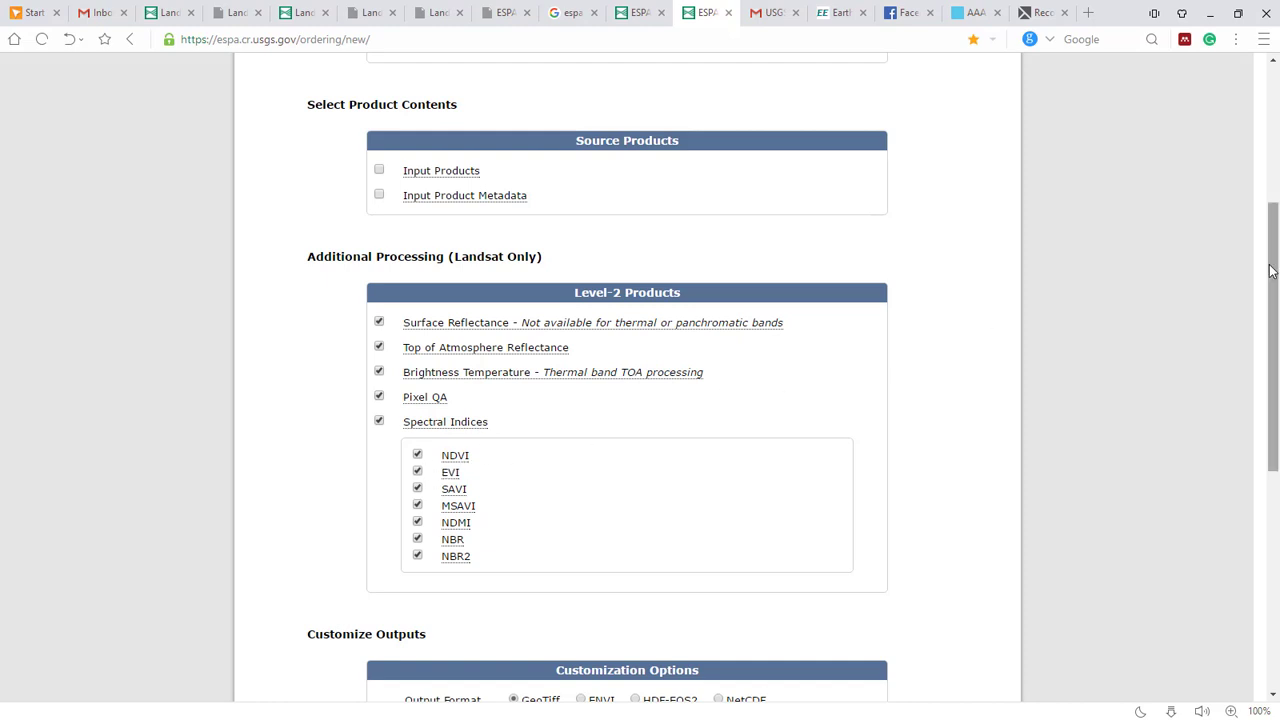
left_click_drag(1278, 270, 1232, 466)
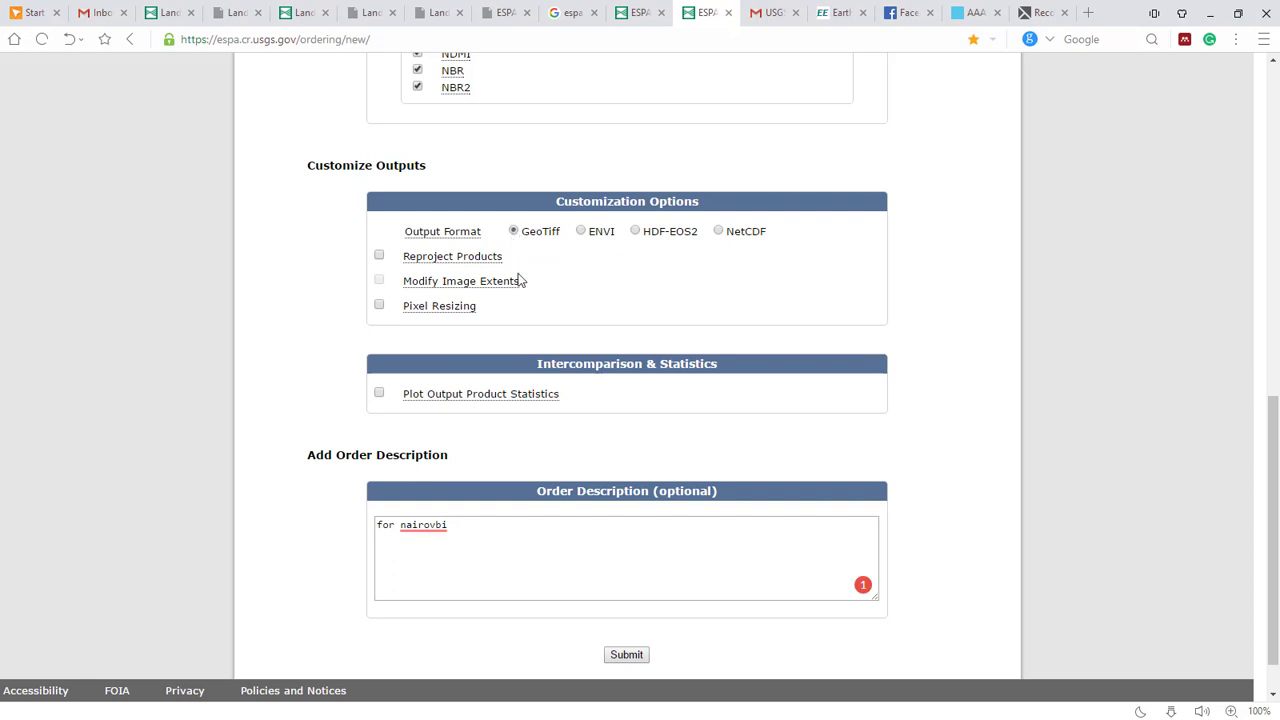
double_click(431, 528)
mouse_move(431, 528)
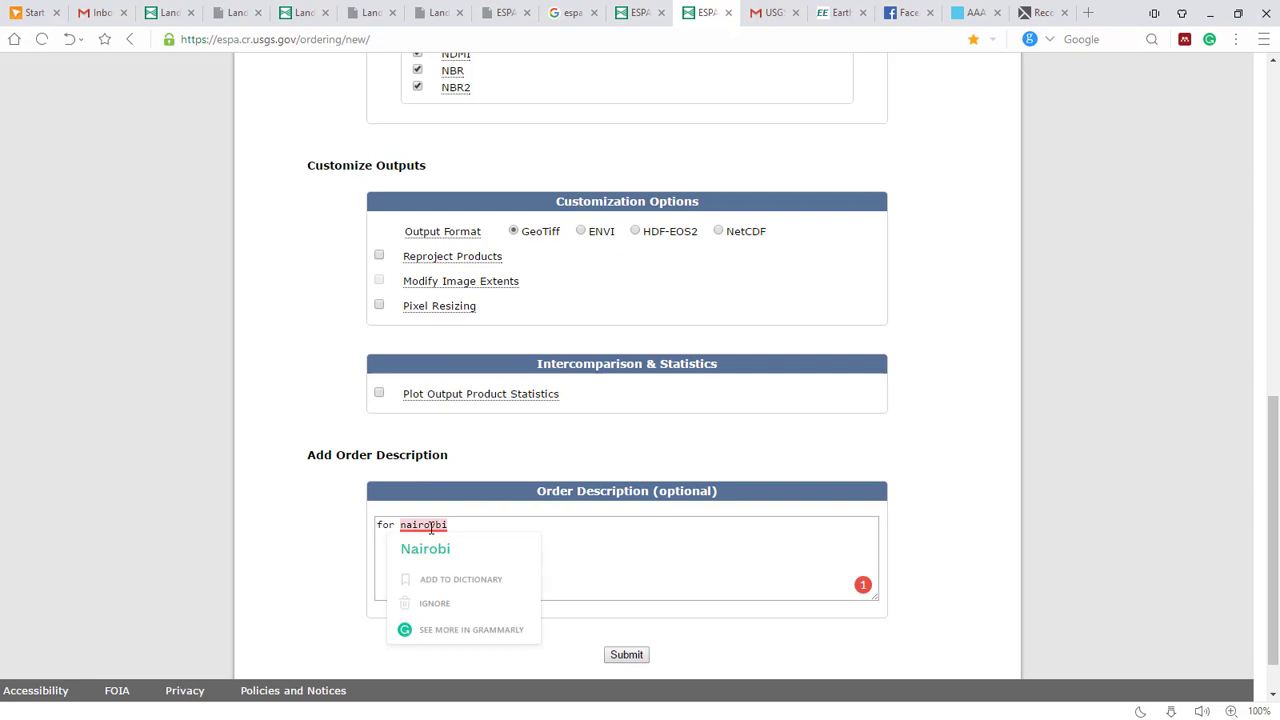
left_click(428, 548)
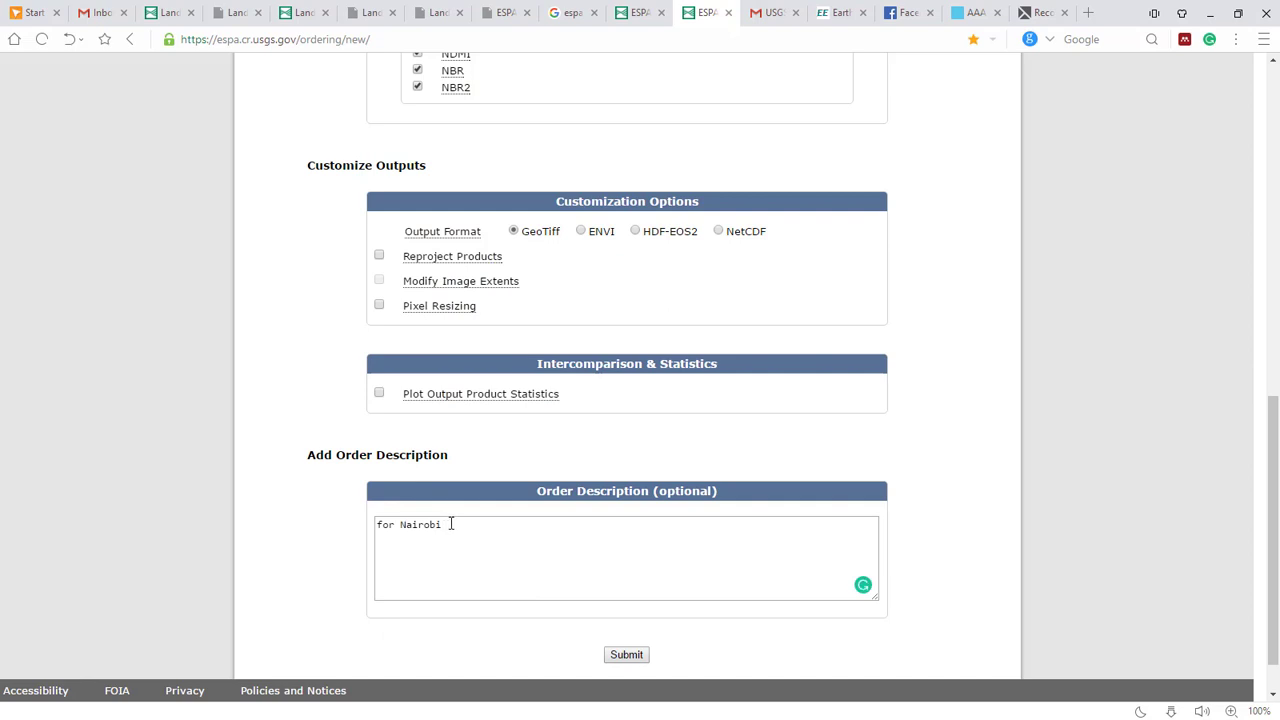
type(", cli")
key("BackSpace")
key("BackSpace")
Examine the USGS order confirmation e-mail in Gmail and the order's processing status on the EarthExplorer tracking page
left_click(761, 13)
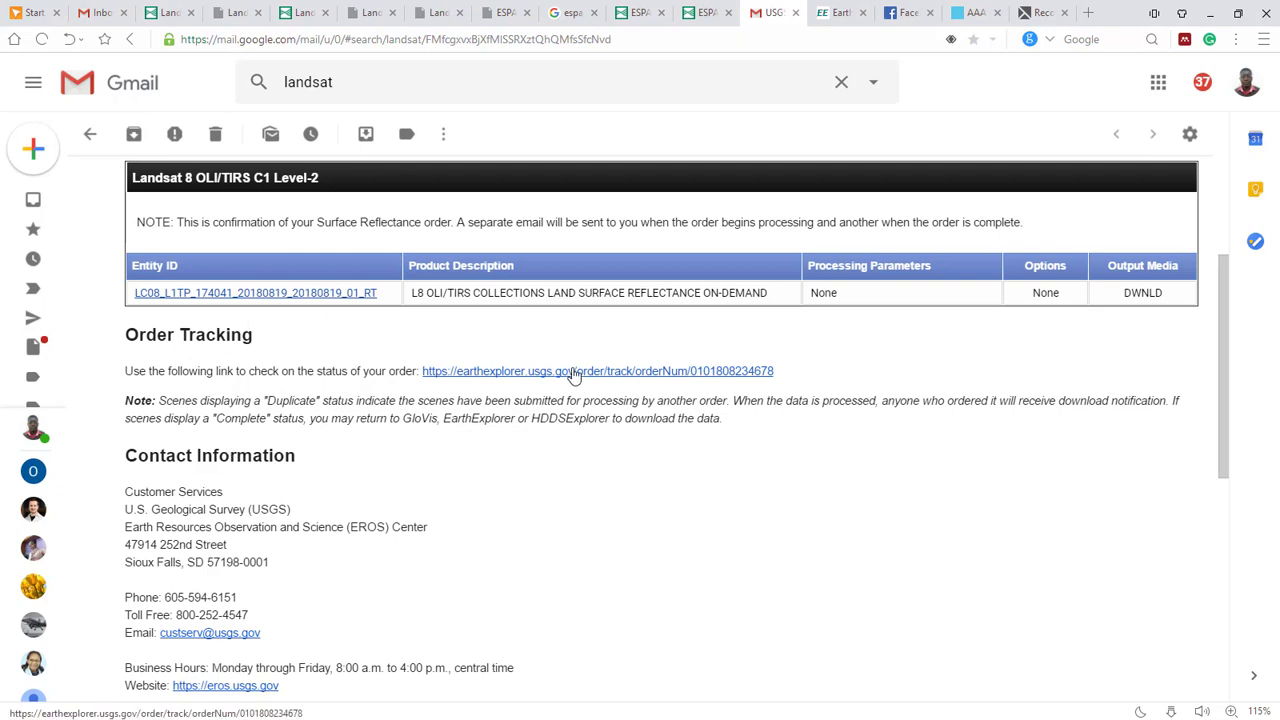
left_click(852, 12)
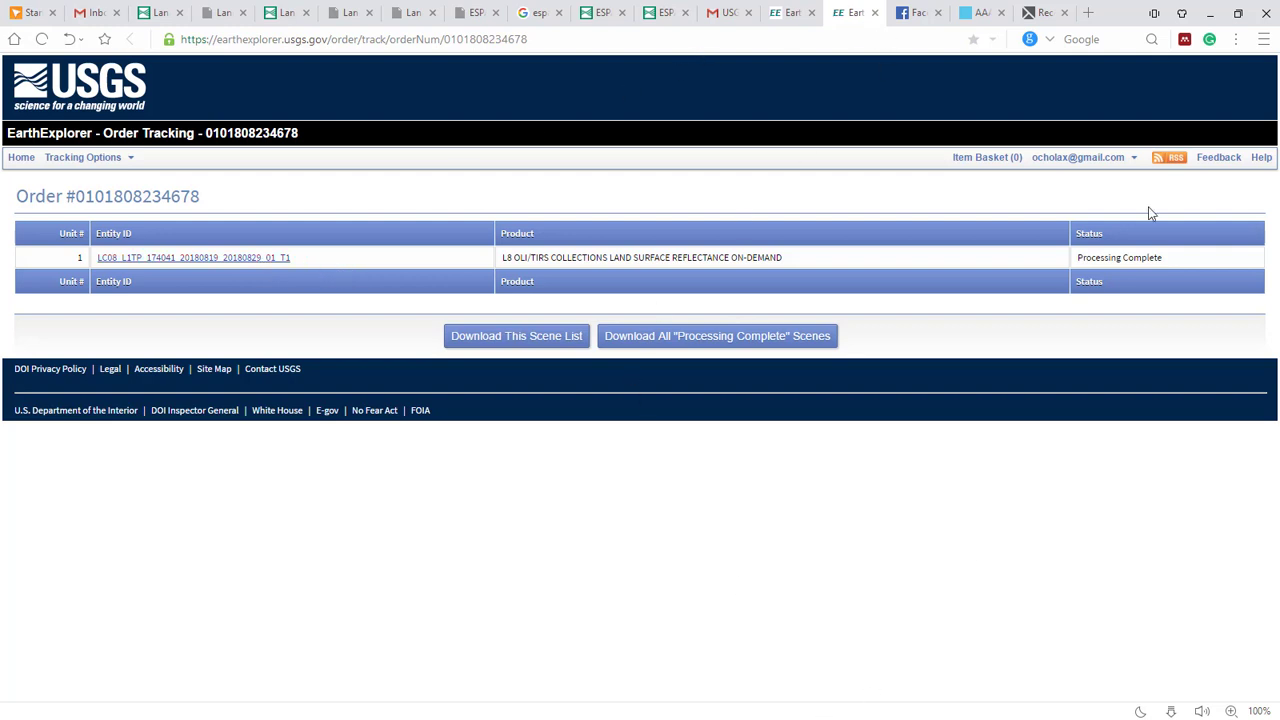
Look at the product identifier list in Notepad and return to the browser
left_click(1210, 12)
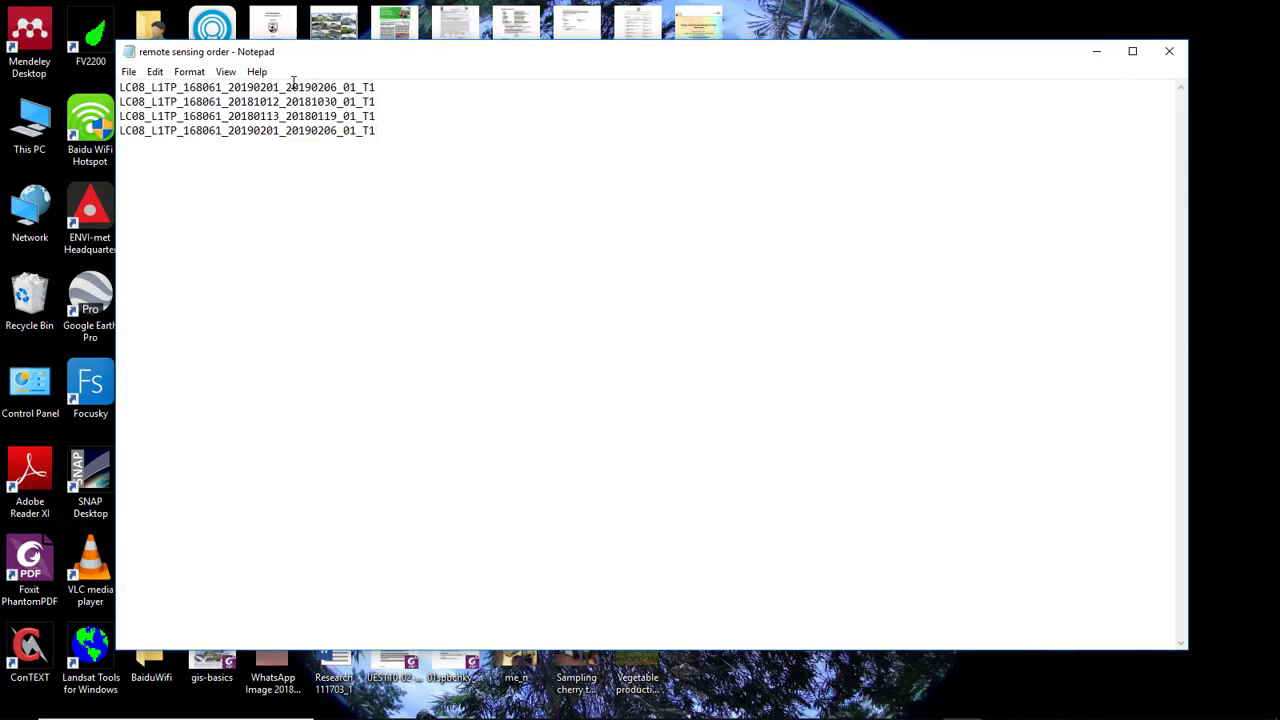
mouse_move(728, 706)
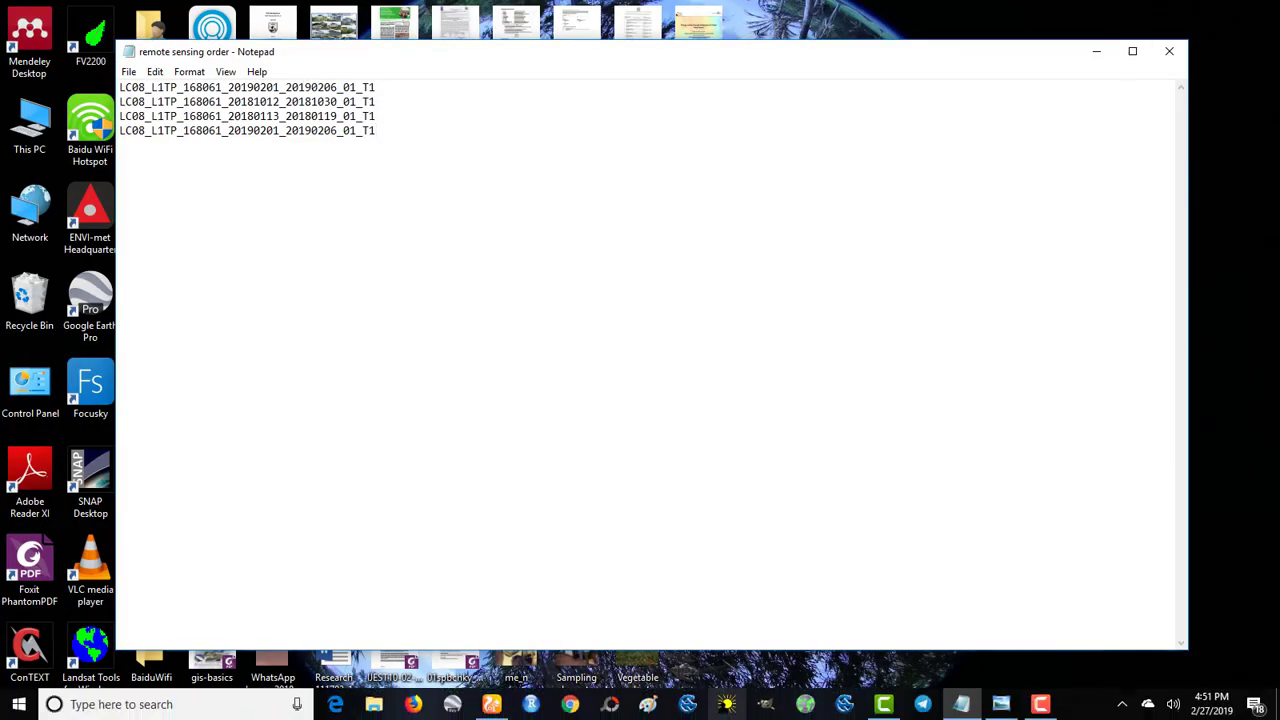
left_click(491, 706)
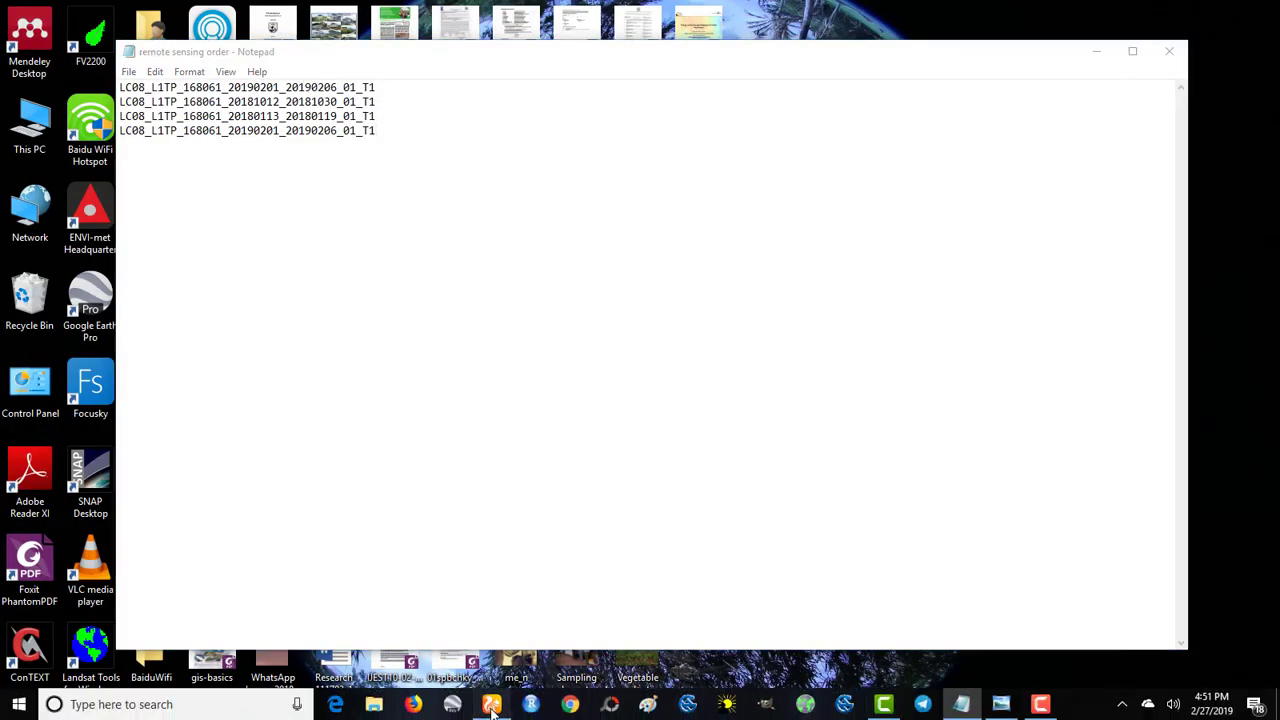